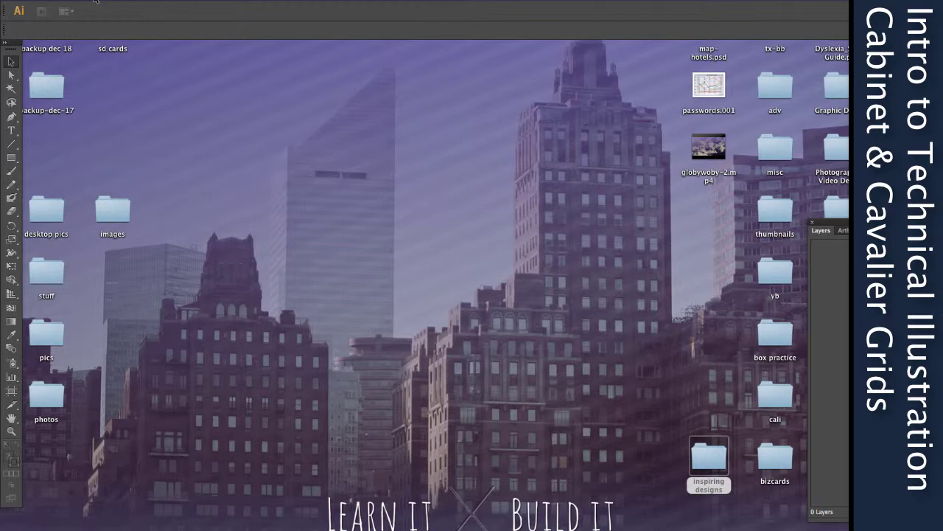
Create a new Letter-size portrait document with the Print profile, measured in points
click(95, 1)
click(95, 2)
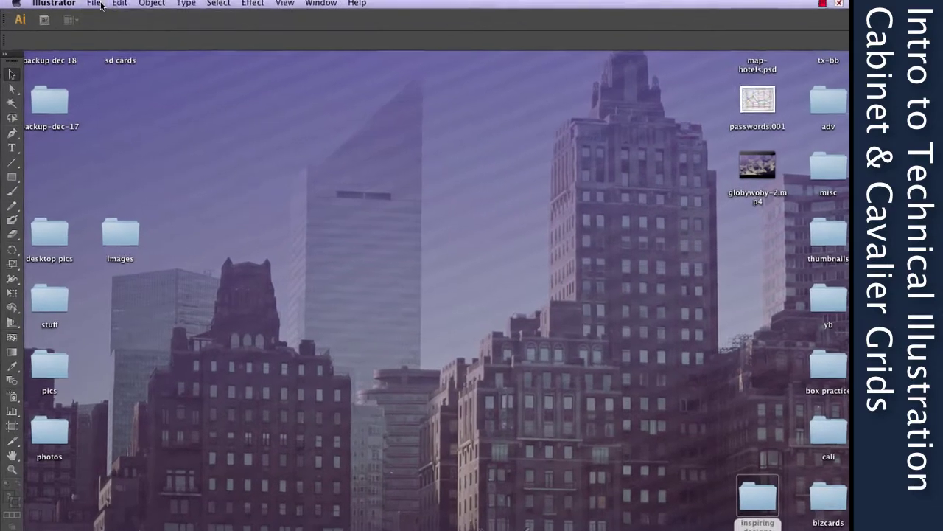
click(99, 4)
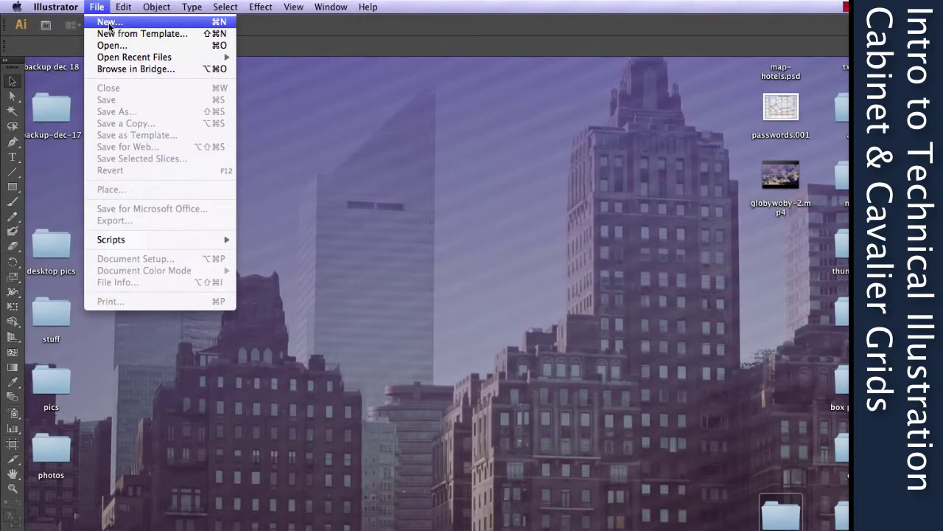
click(109, 27)
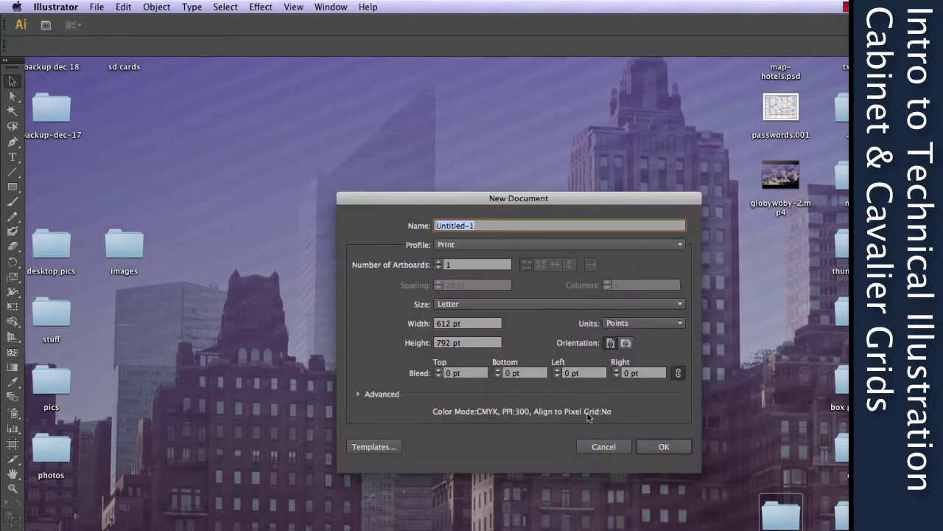
click(664, 447)
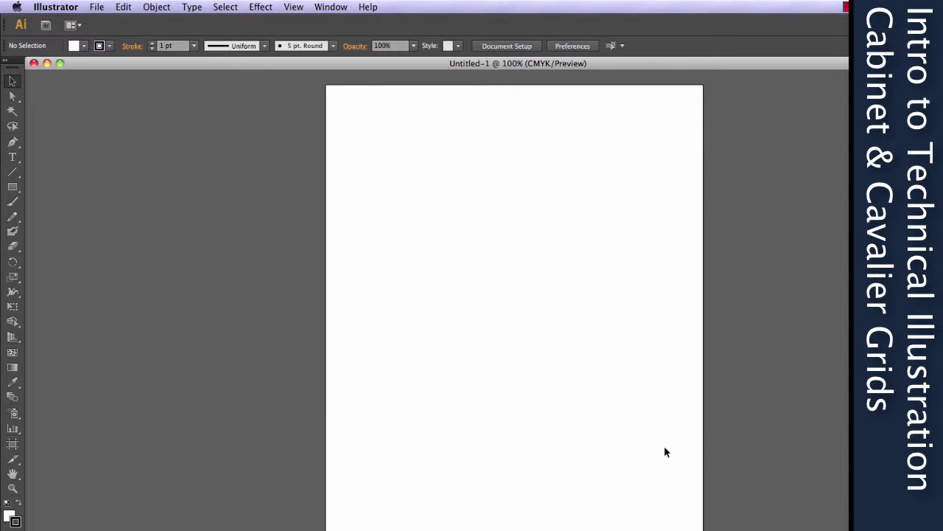
Draw a 612 by 792 pt rectangle covering the whole artboard and select it
click(12, 187)
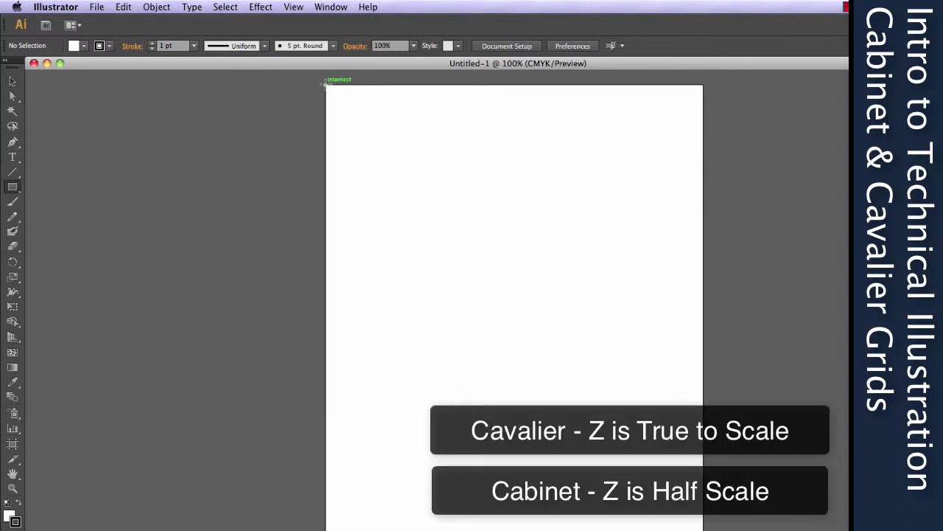
drag(325, 85, 703, 530)
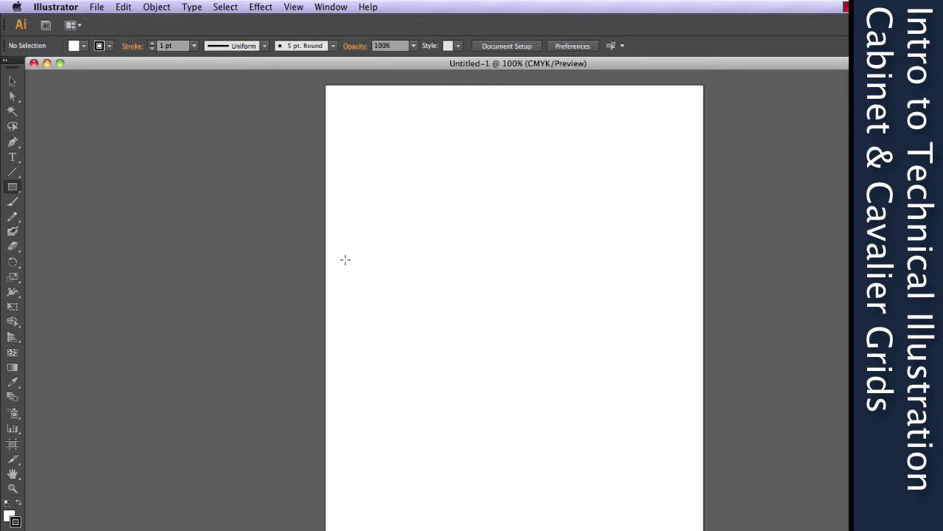
click(12, 83)
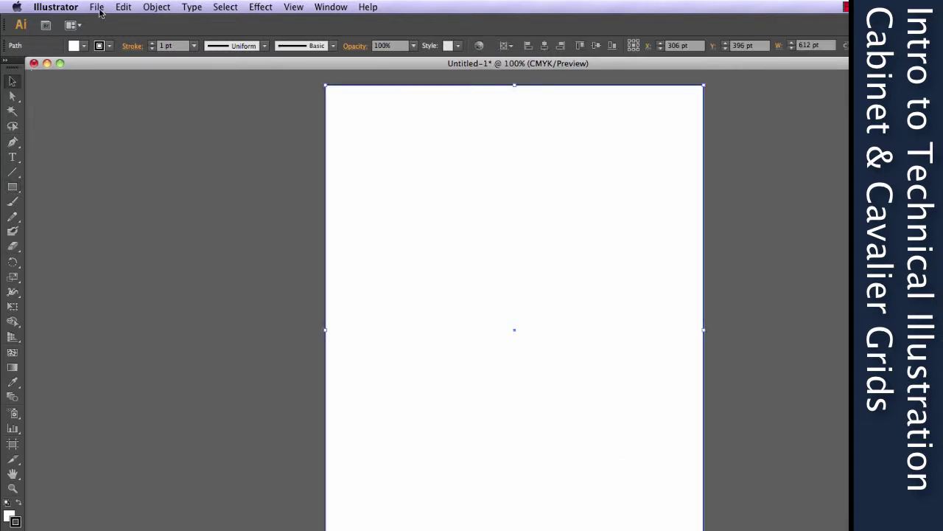
Start Split Into Grid on the page-sized rectangle and set 30 rows and 20 columns
click(118, 7)
mouse_move(155, 5)
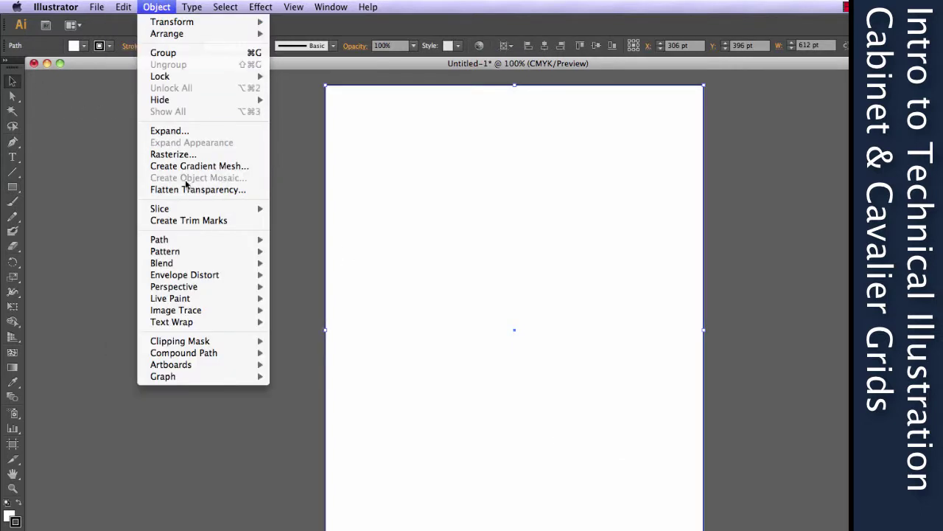
mouse_move(190, 243)
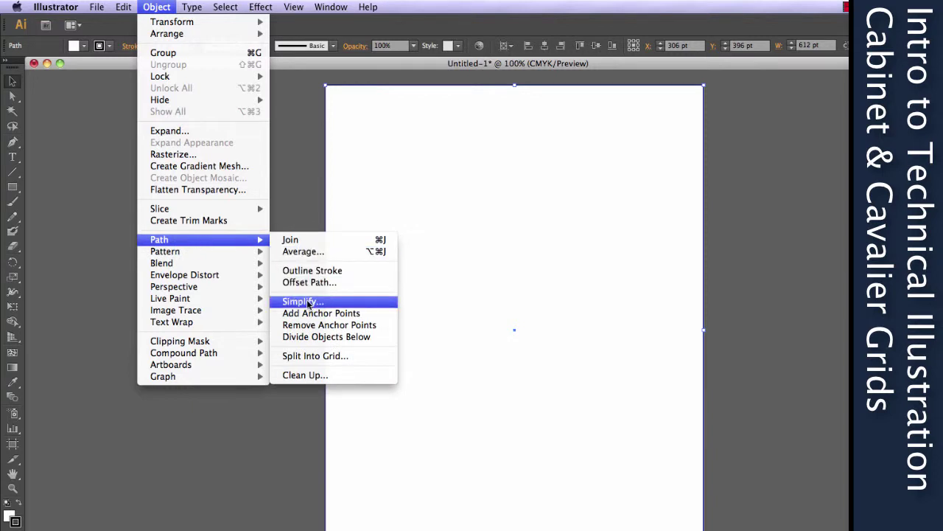
click(315, 356)
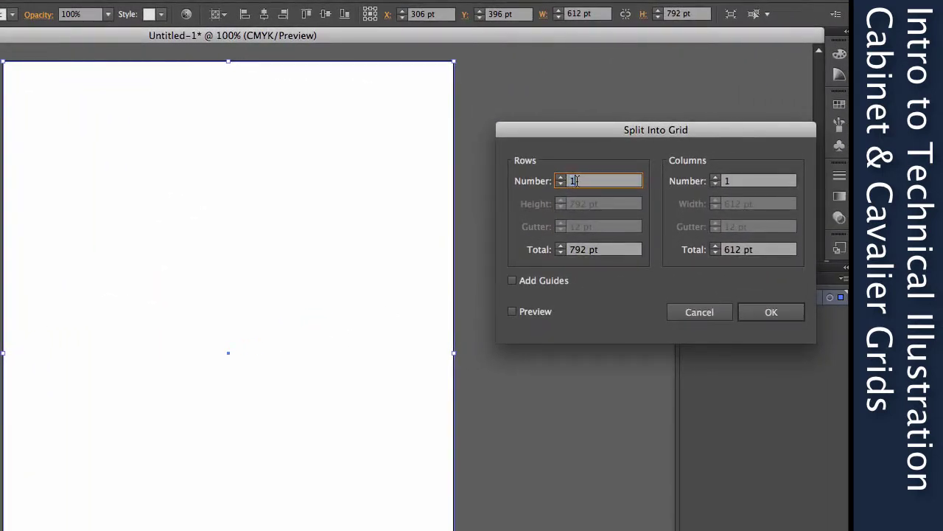
text(30)
click(739, 181)
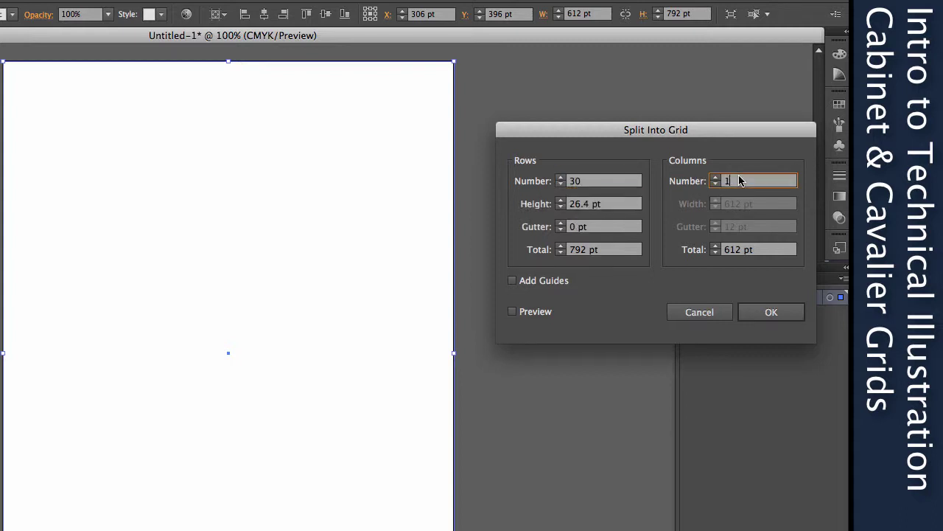
text(20)
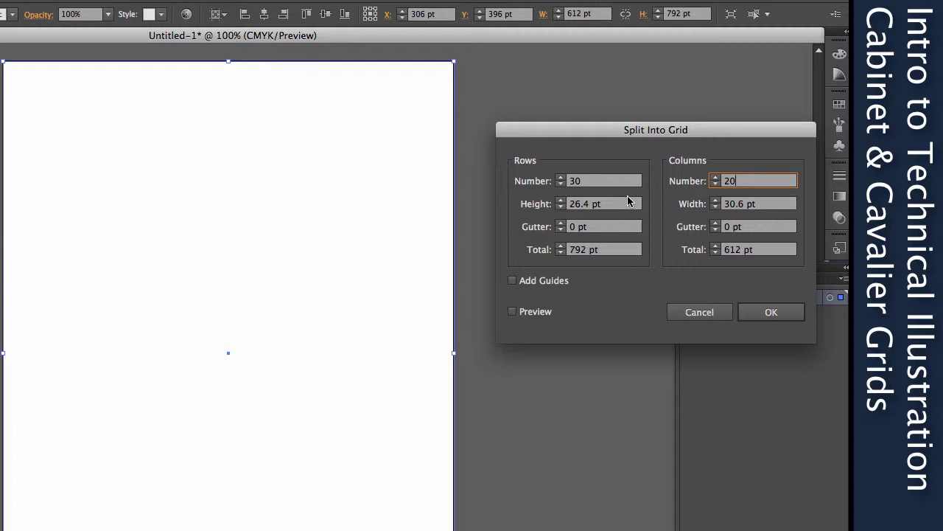
Set the number of grid columns to 24 and try a row height of 30 pt
click(604, 181)
click(750, 181)
text(25)
key(BackSpace)
text(4)
click(616, 207)
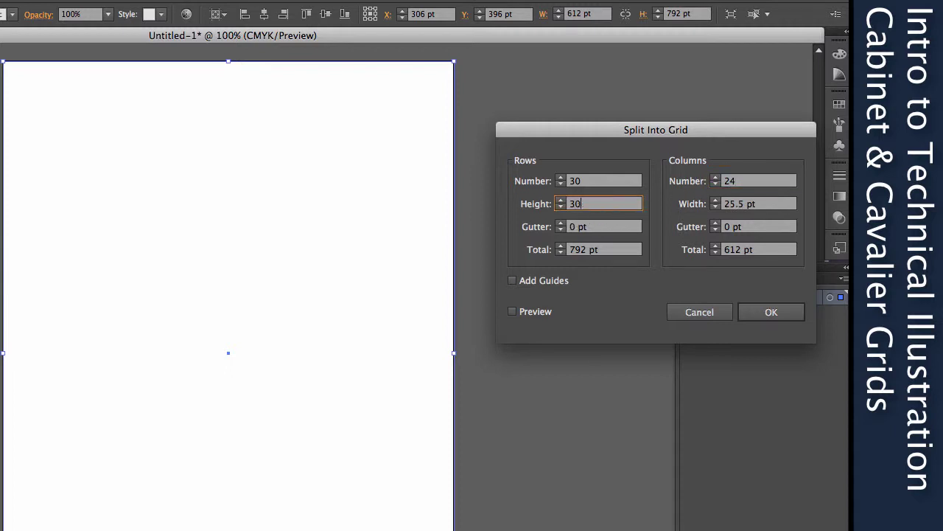
click(753, 206)
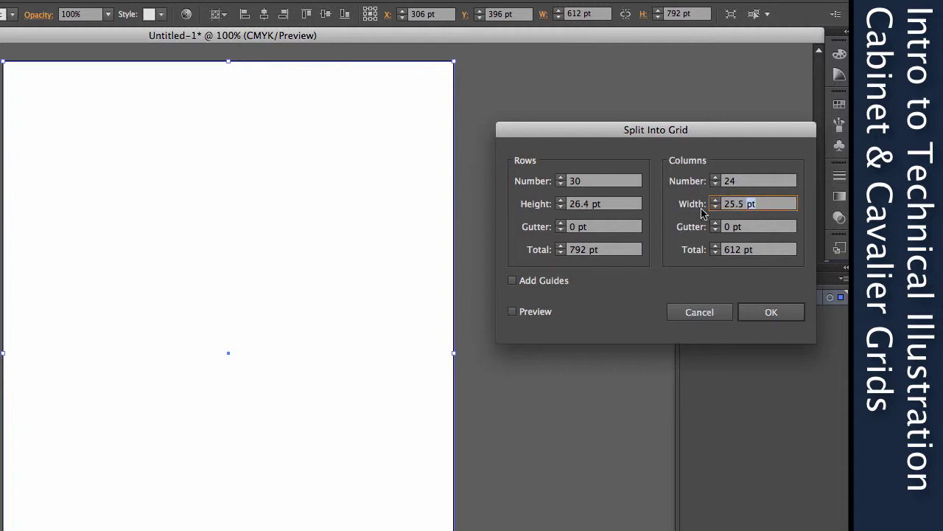
click(605, 207)
Set the total height of the grid rows to 900 pt
click(598, 249)
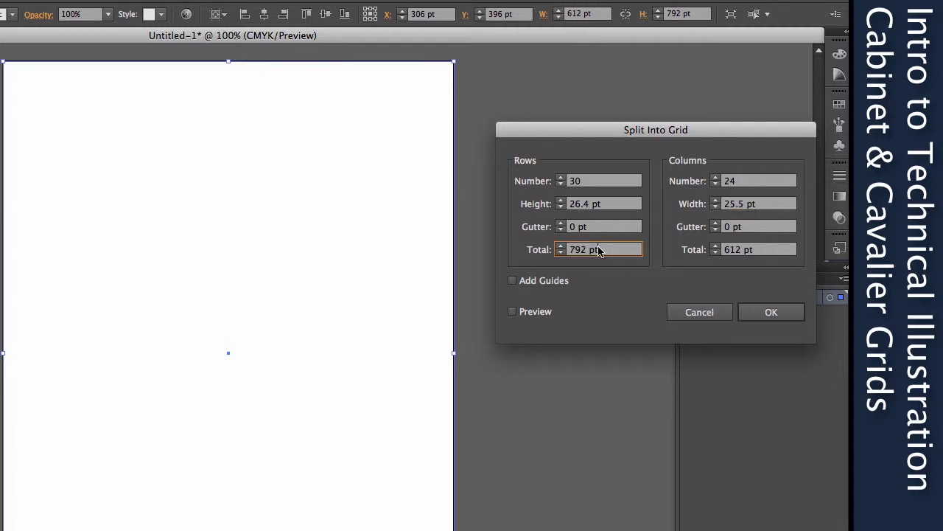
text(900)
click(609, 204)
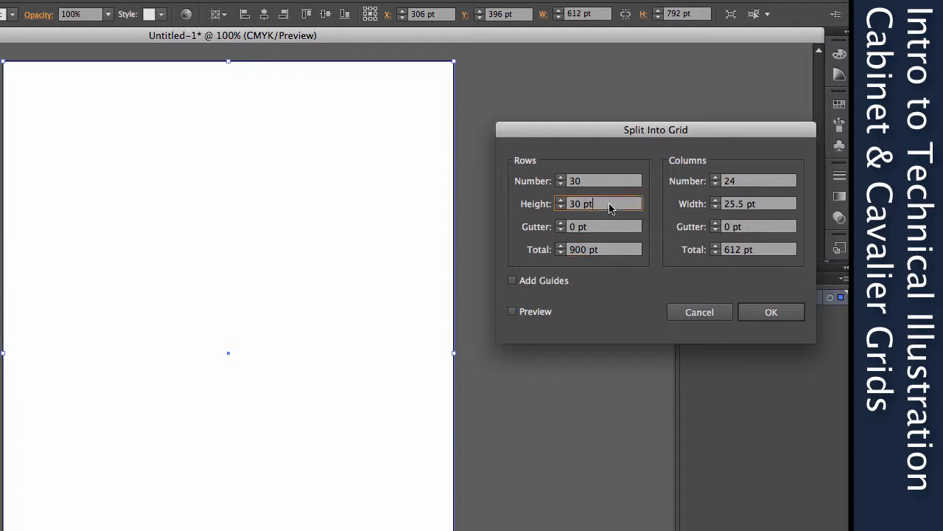
Set the grid to 21 columns with a total width of 630 pt and apply the split
click(755, 204)
click(743, 184)
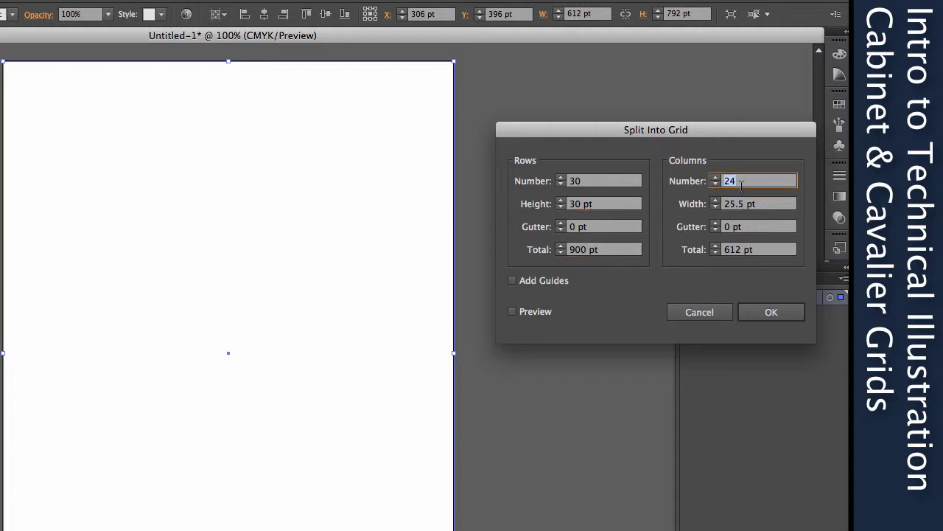
text(21)
click(758, 204)
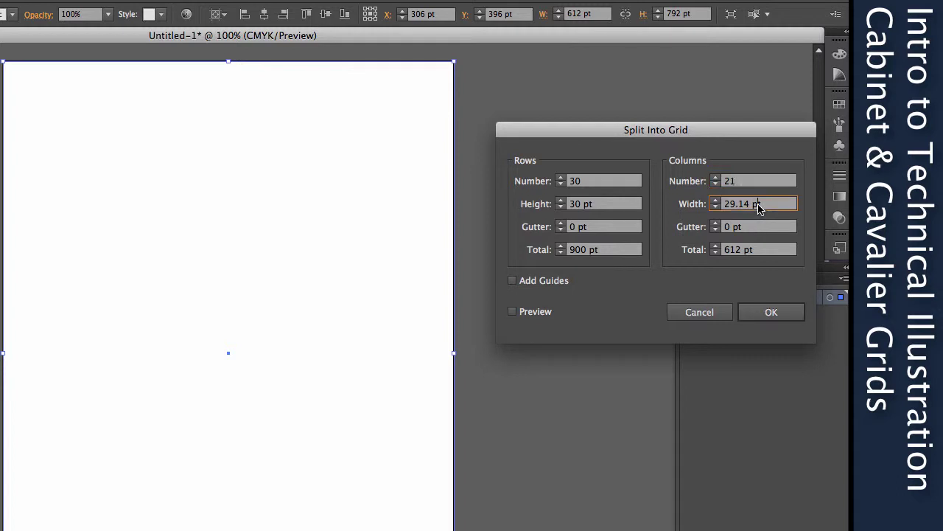
click(746, 253)
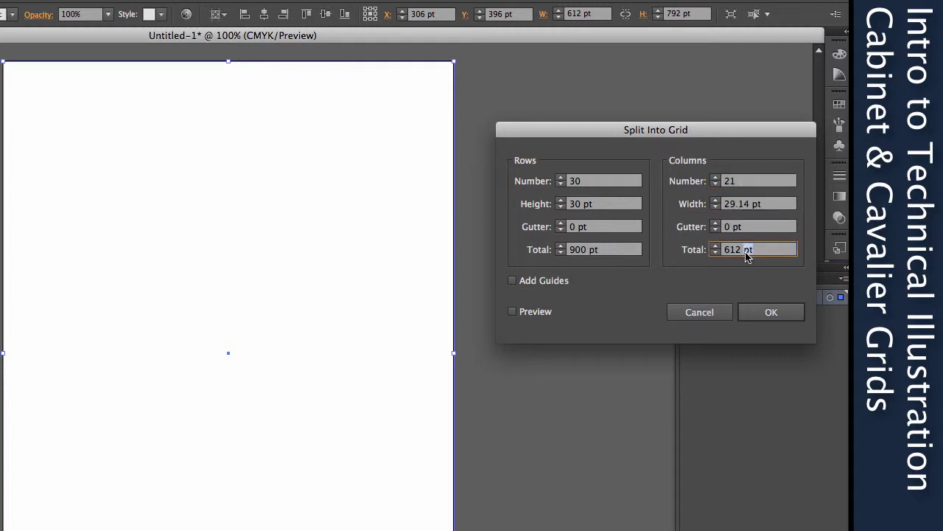
text(630)
click(761, 210)
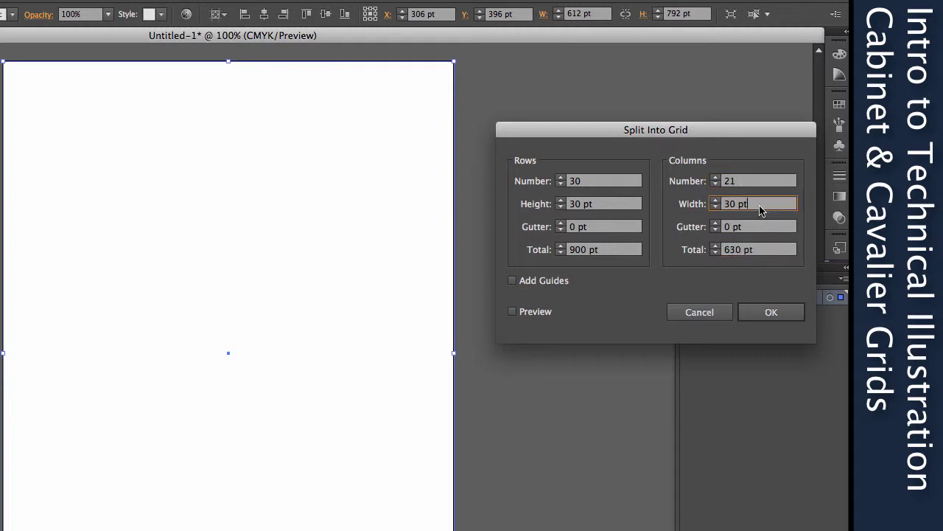
click(759, 252)
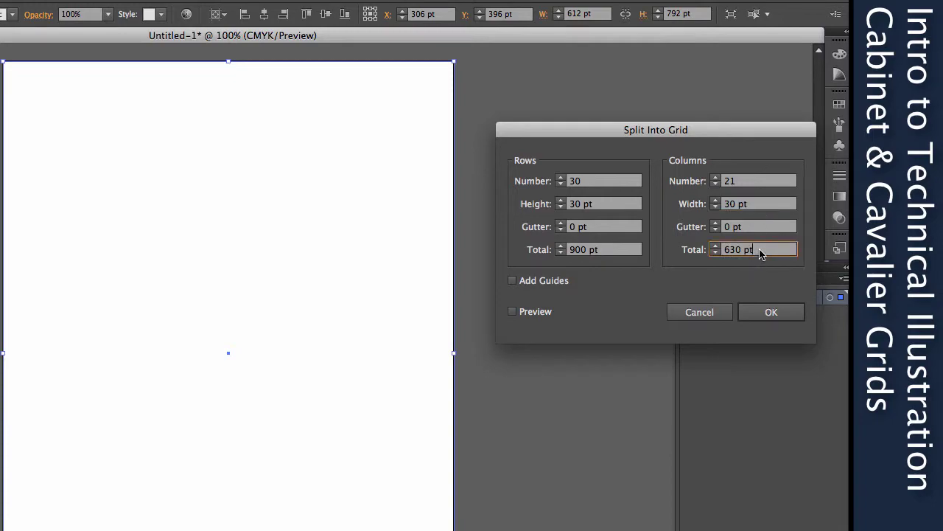
click(758, 312)
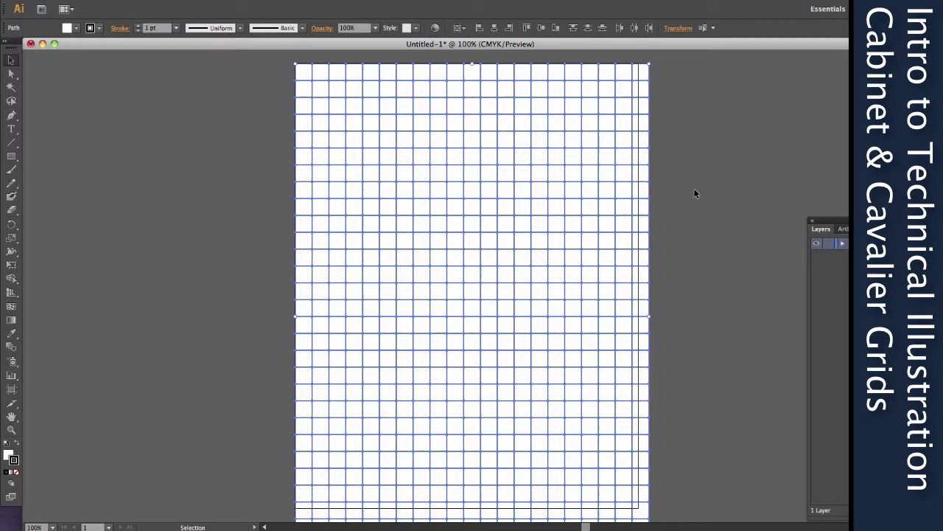
Delete the surplus rows of grid cells that lie entirely below the artboard's bottom edge
click(694, 193)
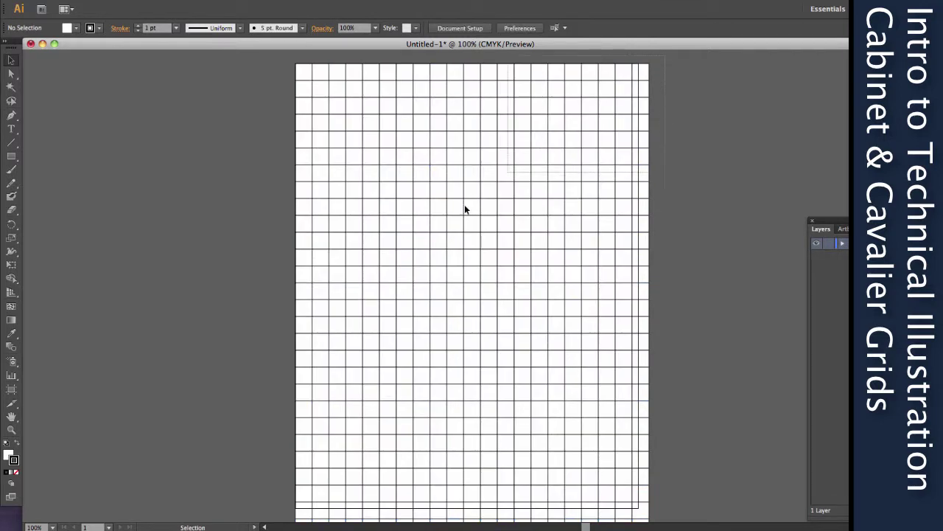
scroll(284, 508, down, 2)
scroll(284, 511, down, 2)
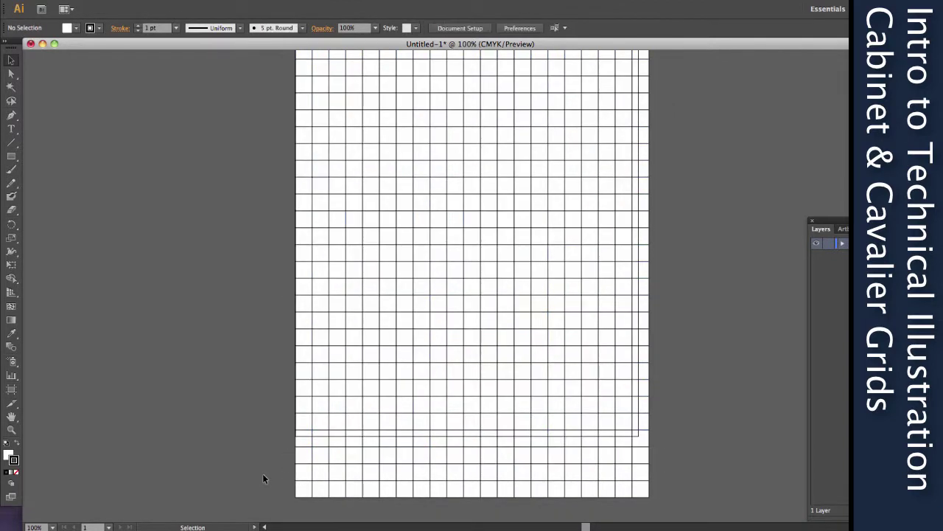
drag(268, 519, 670, 452)
key(Delete)
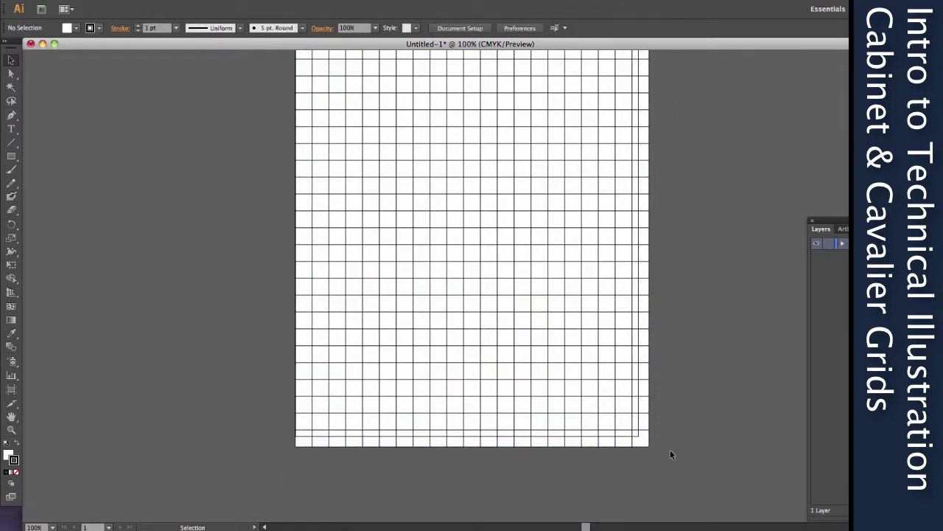
Convert all the remaining grid cells into guides
scroll(336, 49, up, 1)
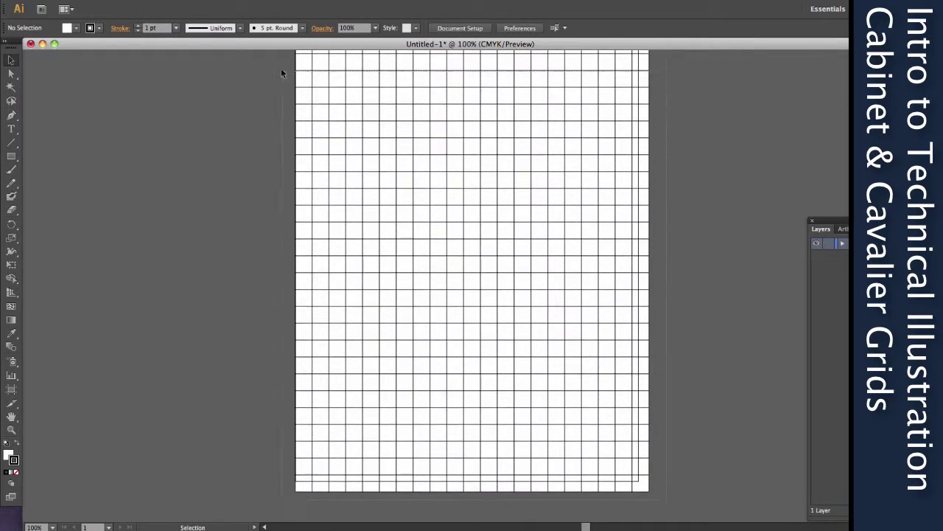
key(super+a)
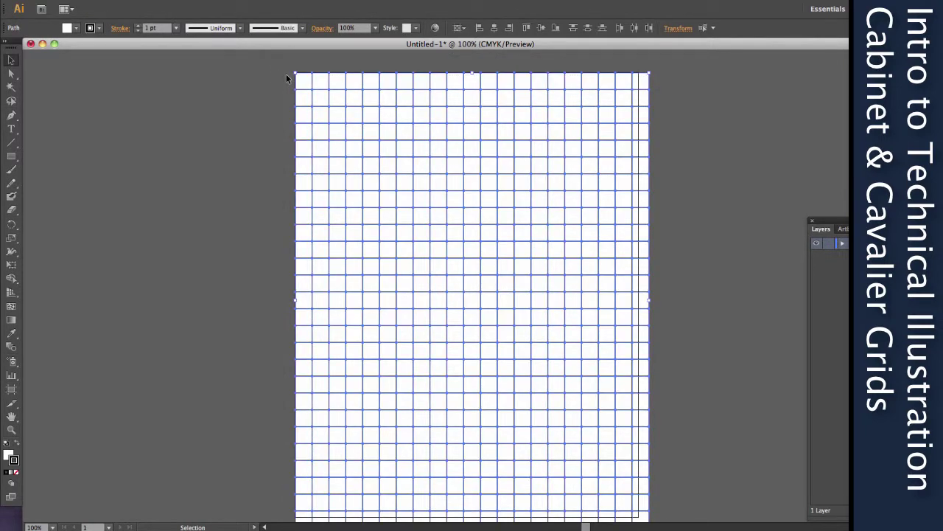
right_click(302, 82)
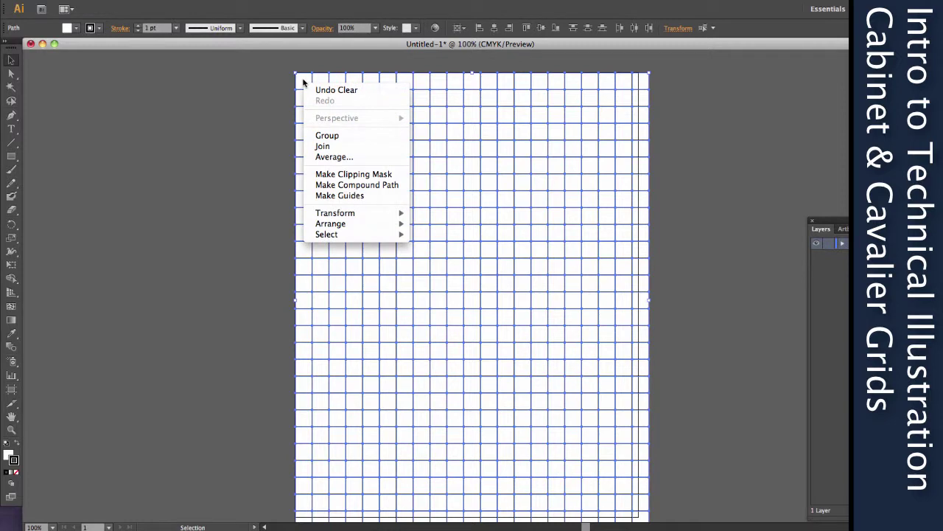
click(332, 196)
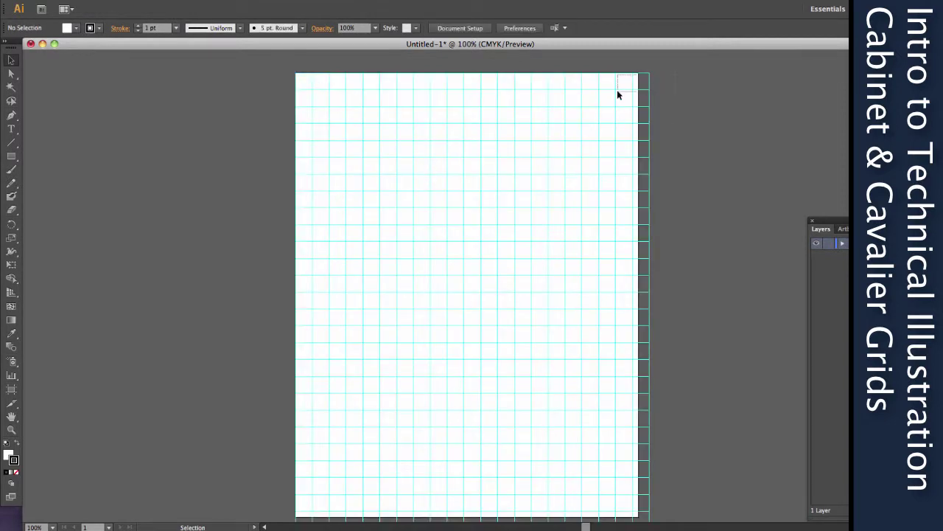
drag(617, 90, 530, 107)
Draw a 315° line about 891 pt long from the page's upper-left corner through the grid intersections, and undo it
click(11, 142)
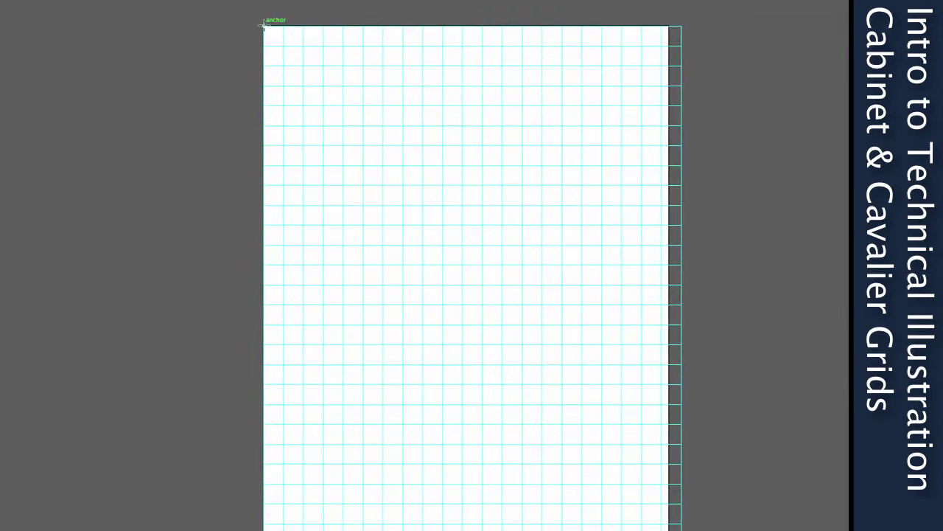
drag(263, 26, 680, 442)
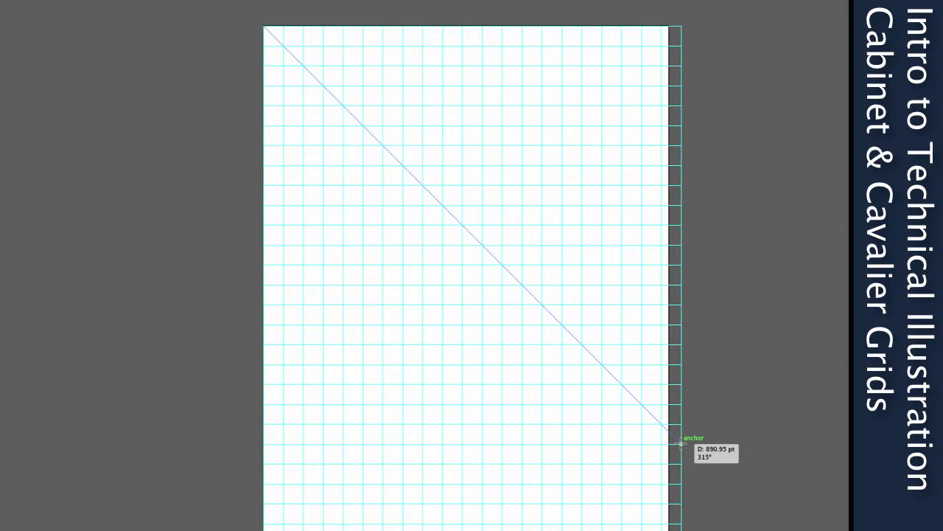
drag(680, 442, 680, 442)
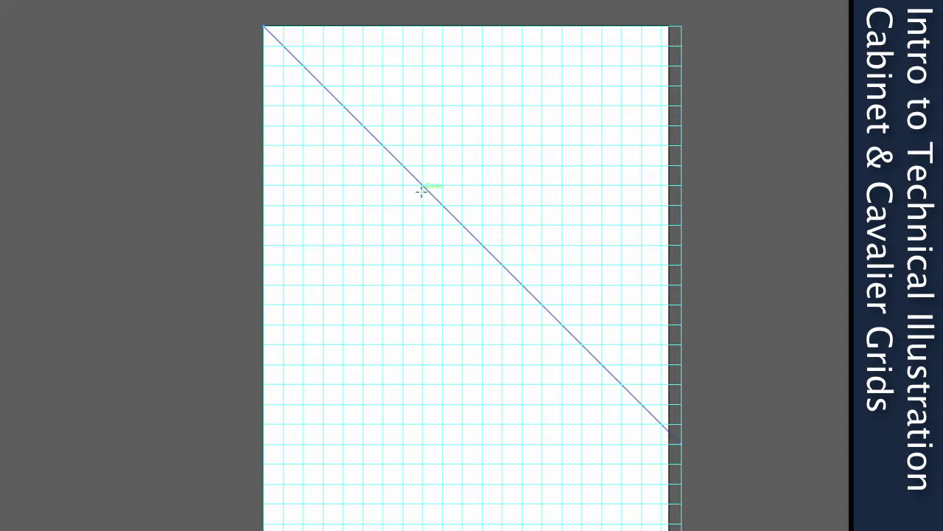
key(ctrl+z)
Draw four parallel 333° lines downward from the page's top edge, two grid columns apart, starting with one about 671 pt long from the upper-left corner
drag(264, 27, 660, 224)
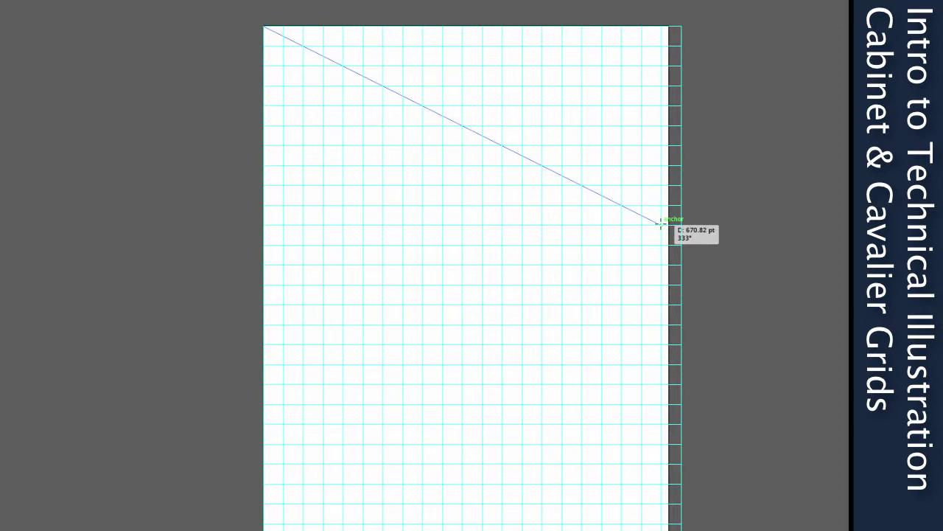
drag(660, 225, 661, 224)
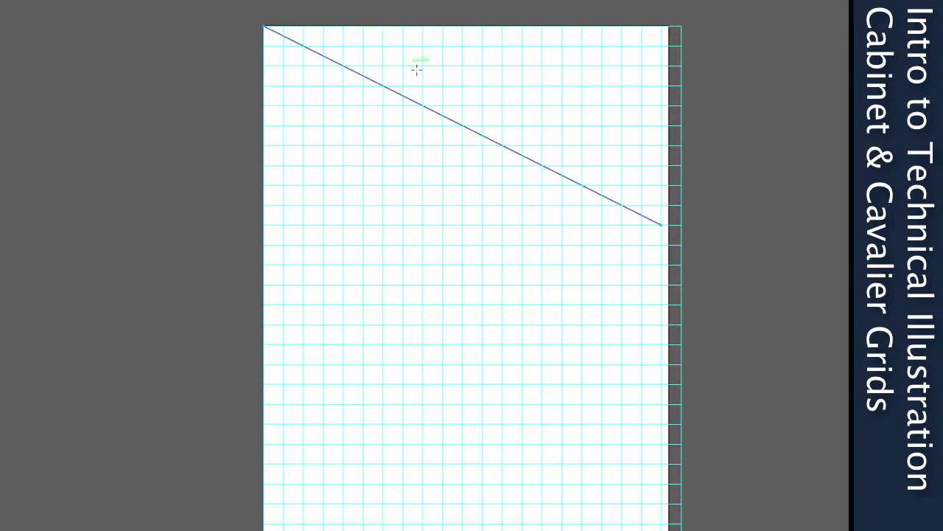
drag(304, 26, 662, 201)
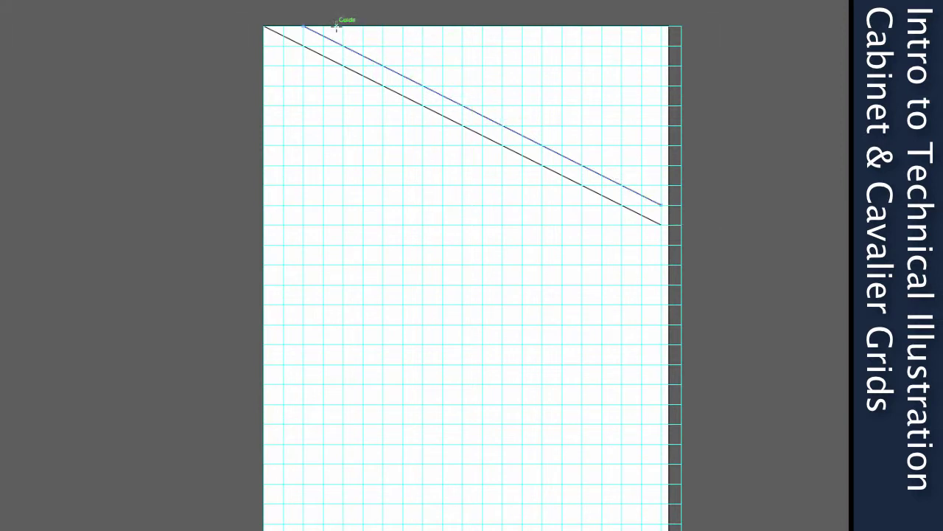
drag(343, 25, 662, 185)
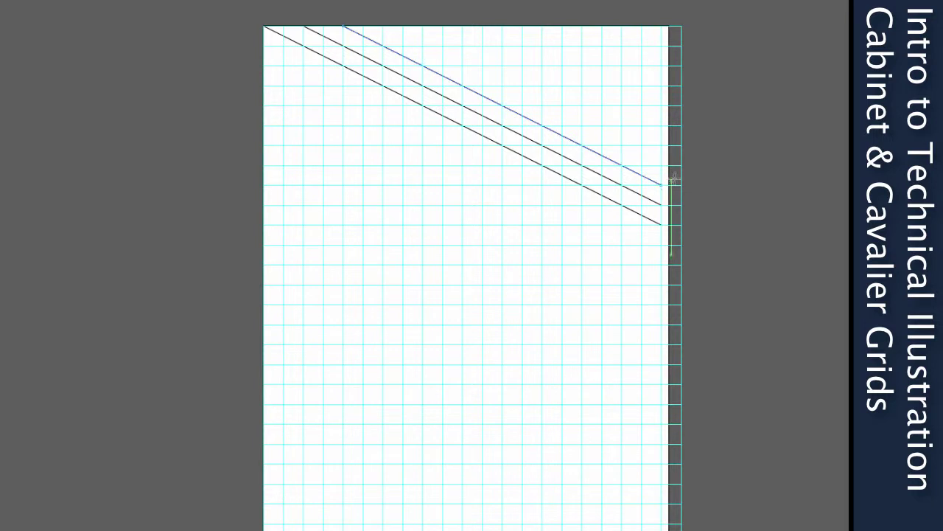
drag(385, 26, 662, 165)
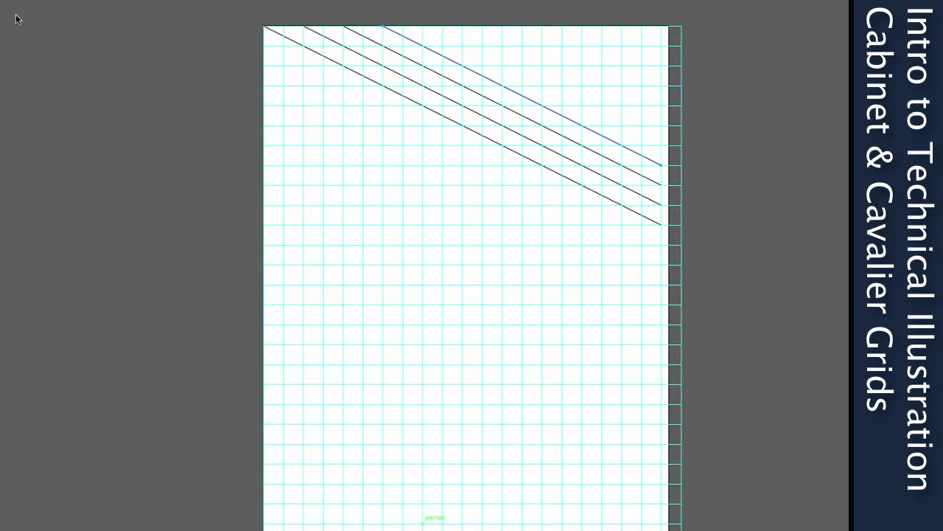
Duplicate the last diagonal line two grid columns to the right and repeat the copy until the lines reach the page's upper-right corner
click(537, 103)
key(backslash)
drag(515, 93, 554, 96)
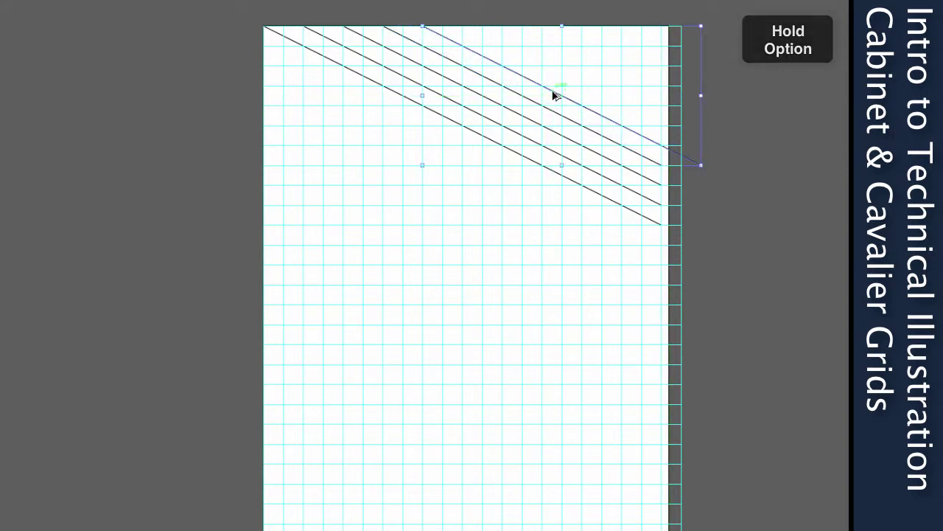
key(super+d)
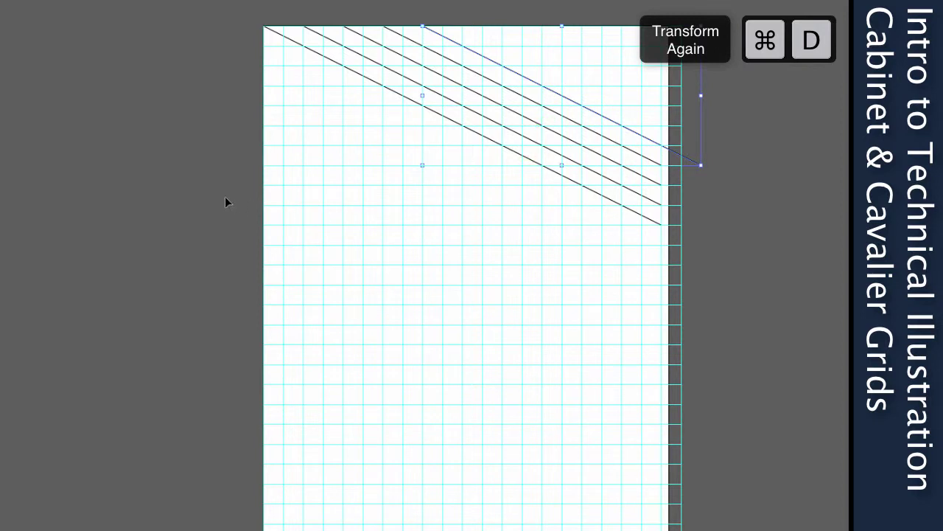
key(super+d)
key(super+d)
key(super+d)
key(super+d)
key(super+d)
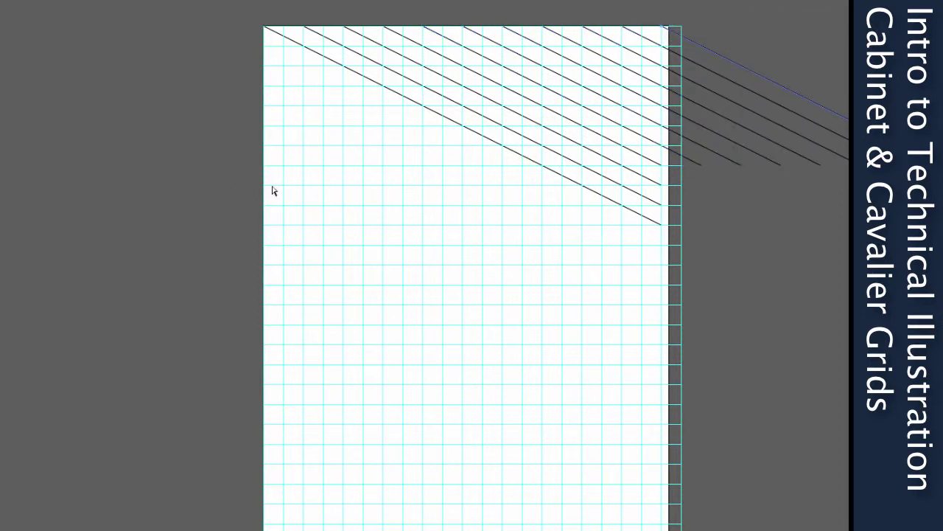
Duplicate the diagonal that starts at the upper-left corner one grid row down and repeat the copy to the page's bottom edge
click(457, 126)
drag(454, 123, 454, 146)
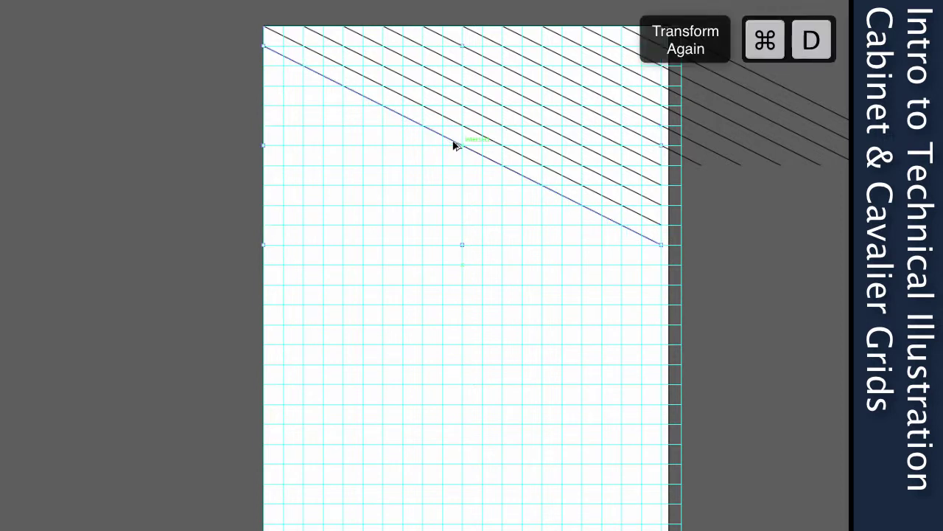
key(super+d)
key(super+d)
key(super+d)
key(super+d)
key(super+d)
key(super+d)
key(super+d)
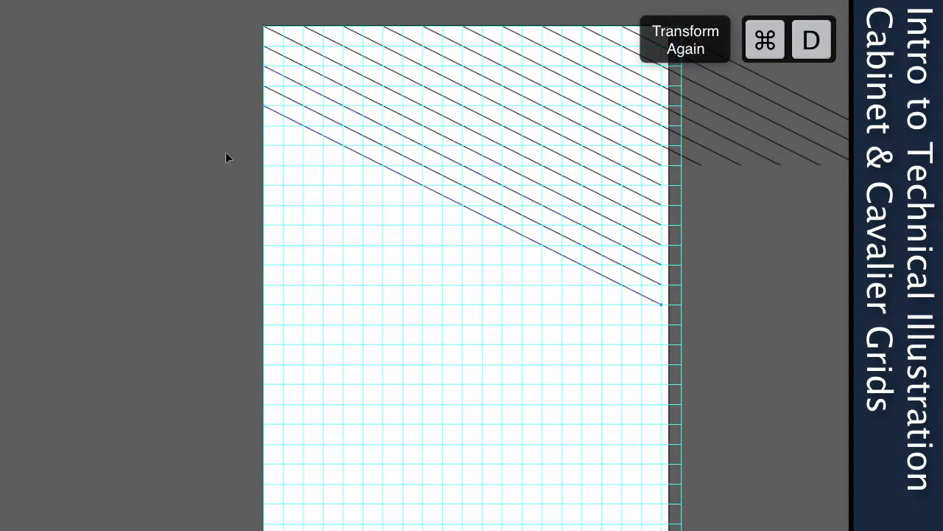
key(super+d)
key(super+d)
key(super+d)
key(super+d)
key(super+d)
key(super+d)
key(super+d)
key(super+d)
key(super+d)
key(super+d)
key(super+d)
key(super+d)
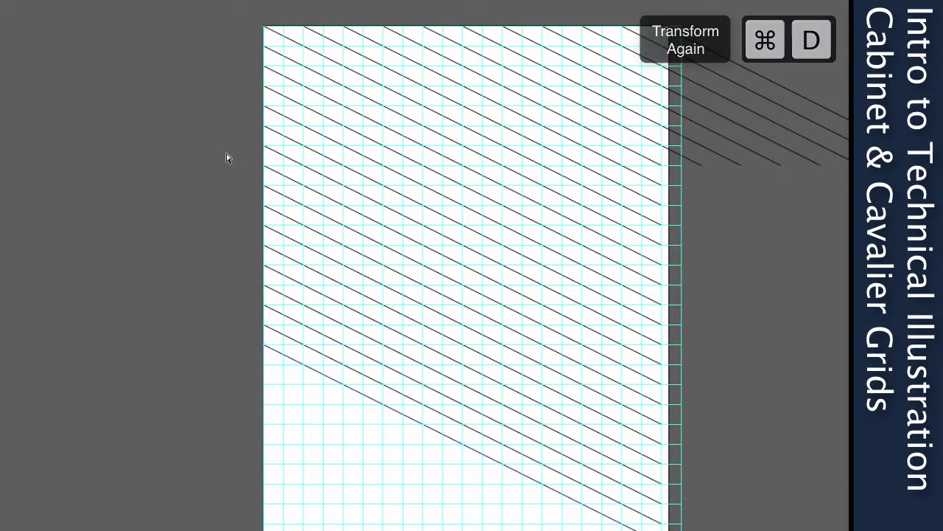
key(super+d)
key(super+d)
key(super+d)
key(super+d)
key(super+d)
key(super+d)
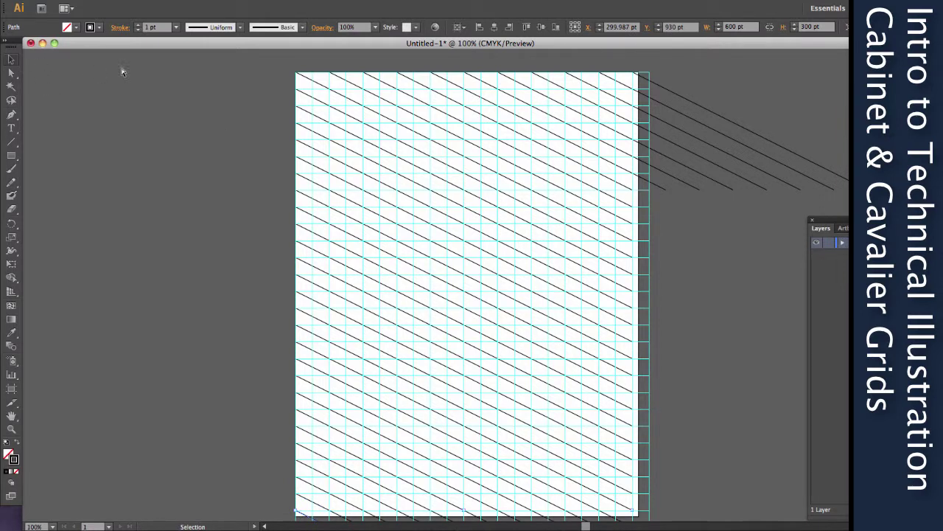
Draw a rectangle about 719 × 54 pt along the artboard's bottom edge over the overhanging lines and fill it black
drag(219, 68, 712, 505)
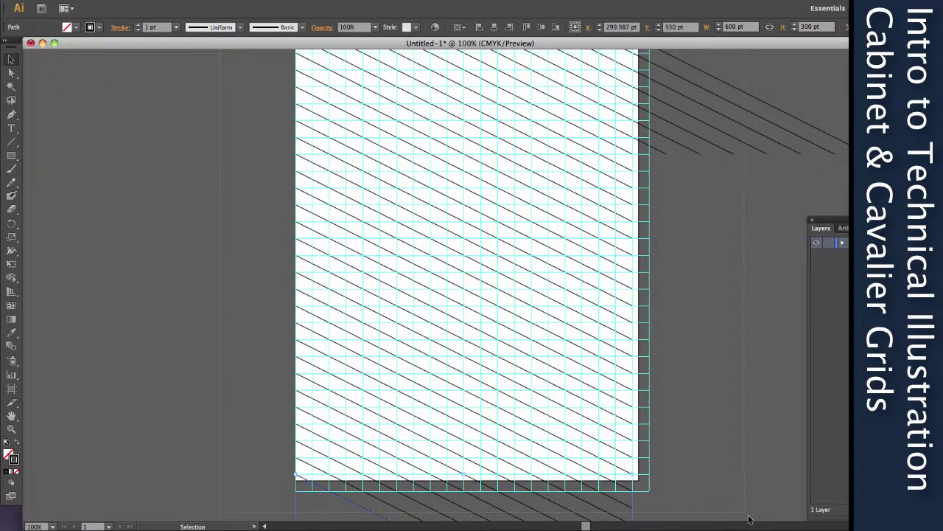
click(247, 426)
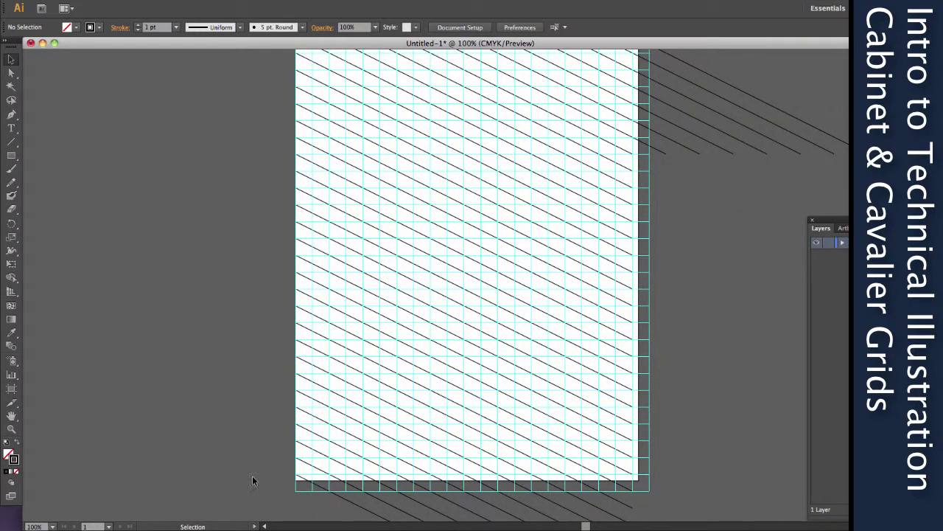
click(11, 154)
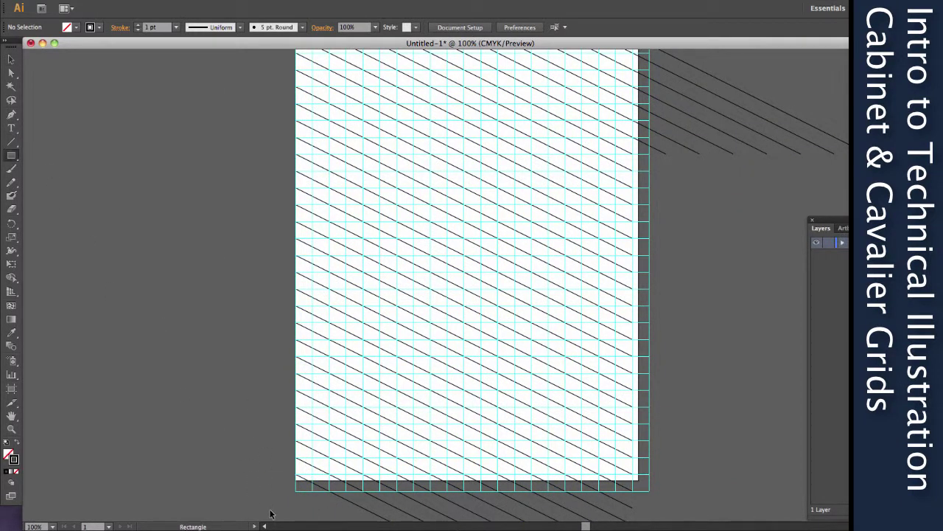
drag(271, 510, 673, 481)
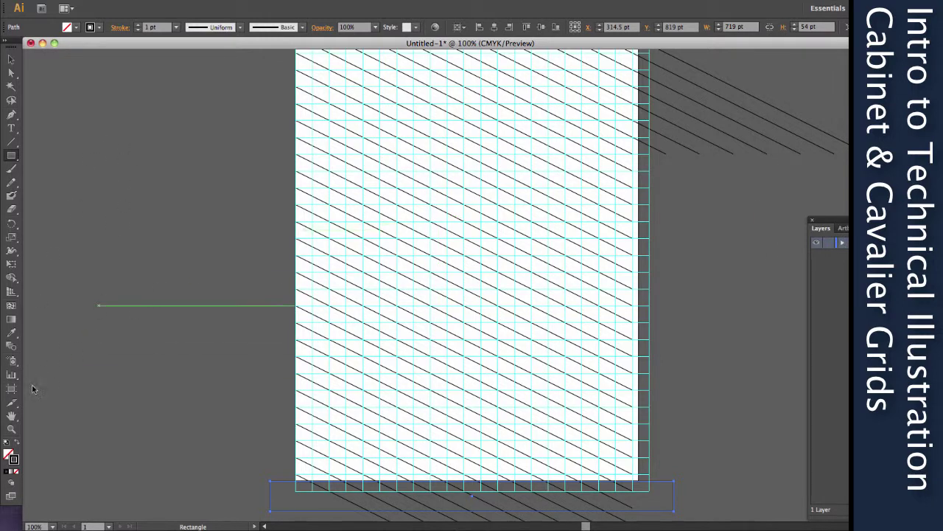
click(8, 456)
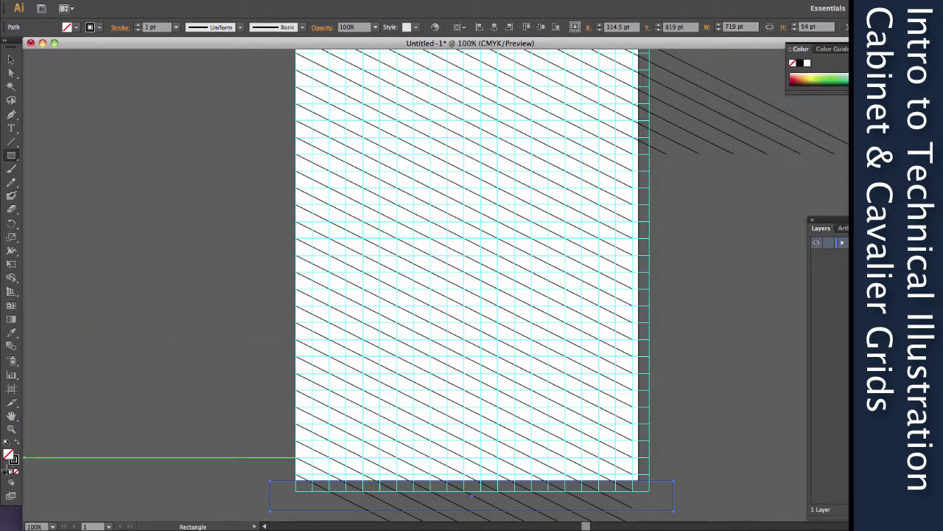
key(comma)
click(11, 59)
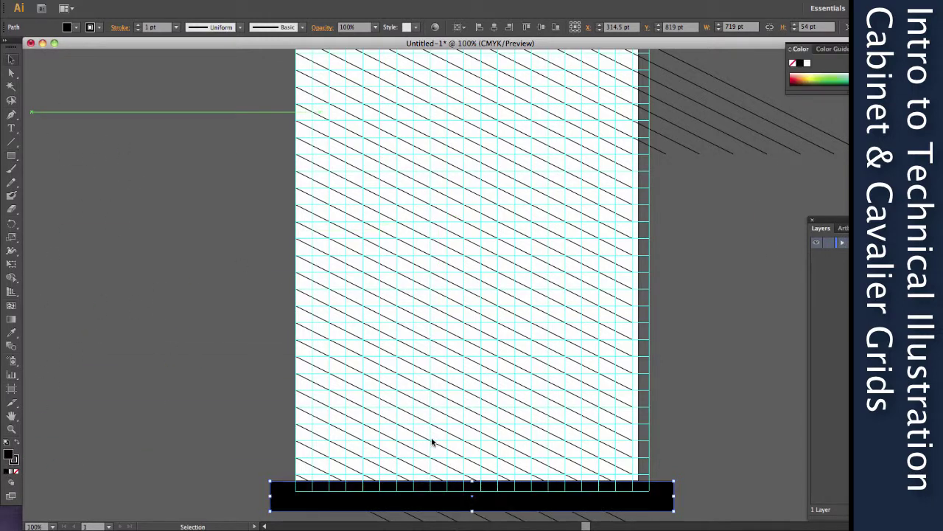
Extend the black rectangle downward to about 297 pt high so it covers all the overhanging diagonal lines
scroll(472, 514, down, 3)
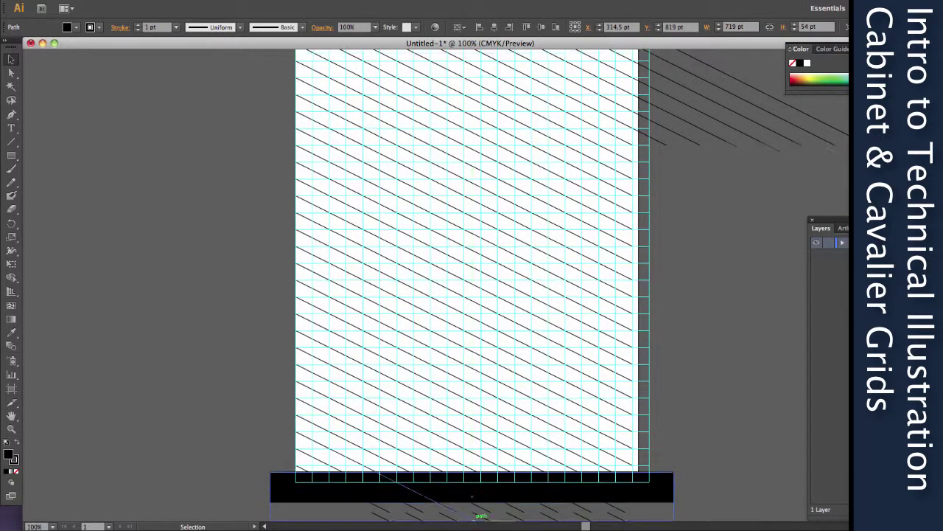
drag(472, 420, 470, 463)
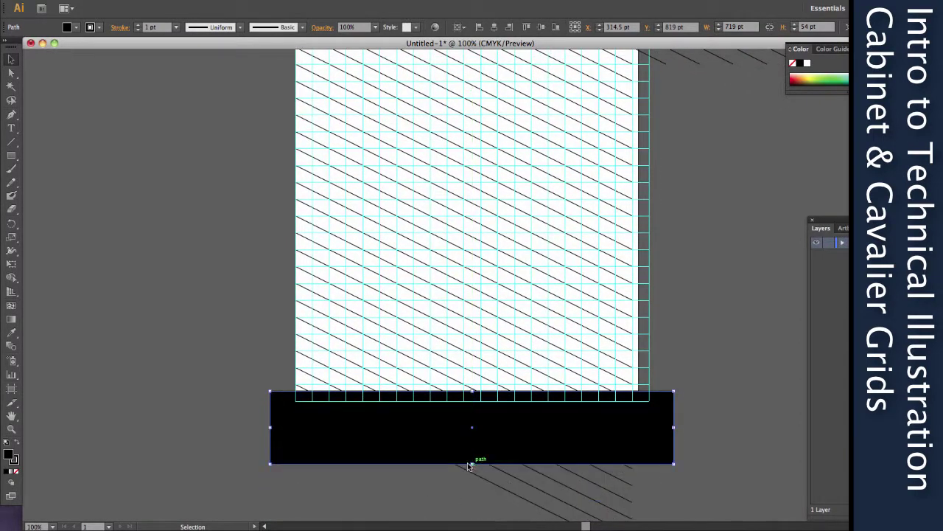
drag(479, 521, 479, 494)
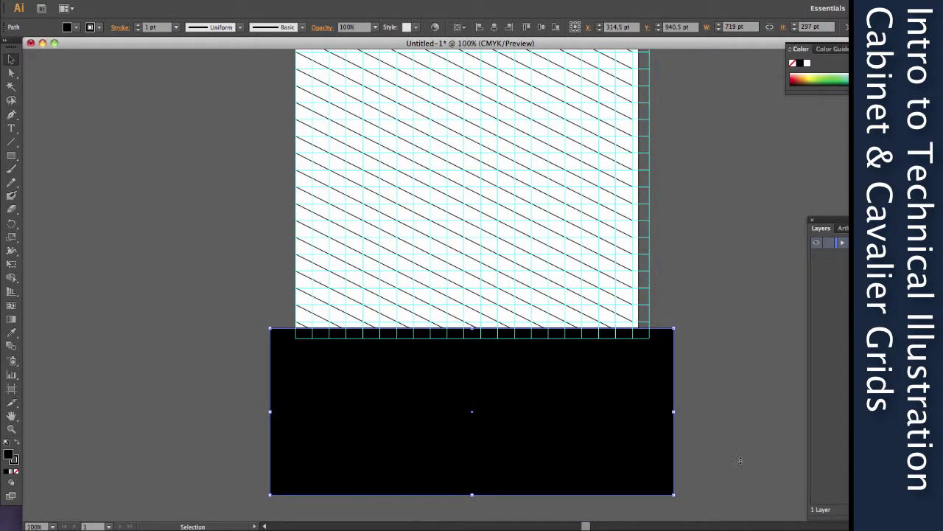
Select the black rectangle with the lines it overlaps to try trimming them, and discard the rectangle
drag(740, 460, 110, 341)
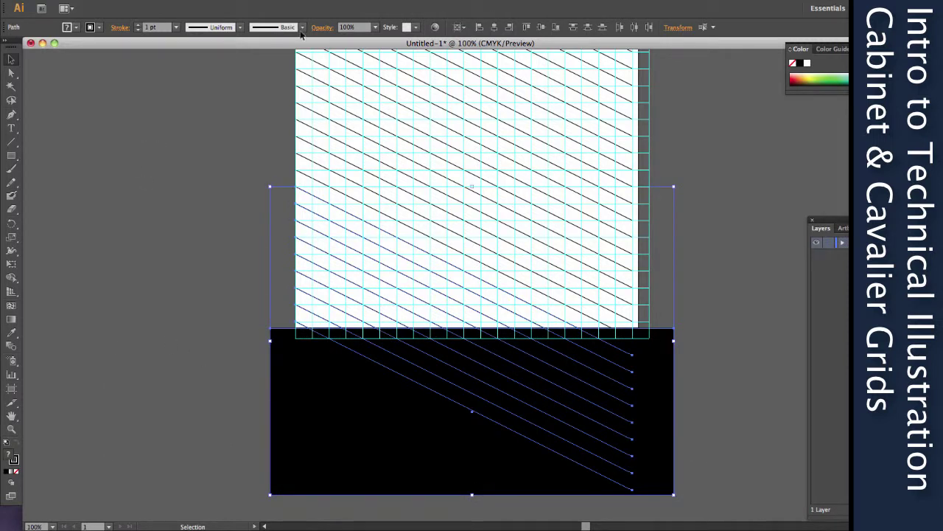
drag(471, 494, 471, 332)
click(522, 385)
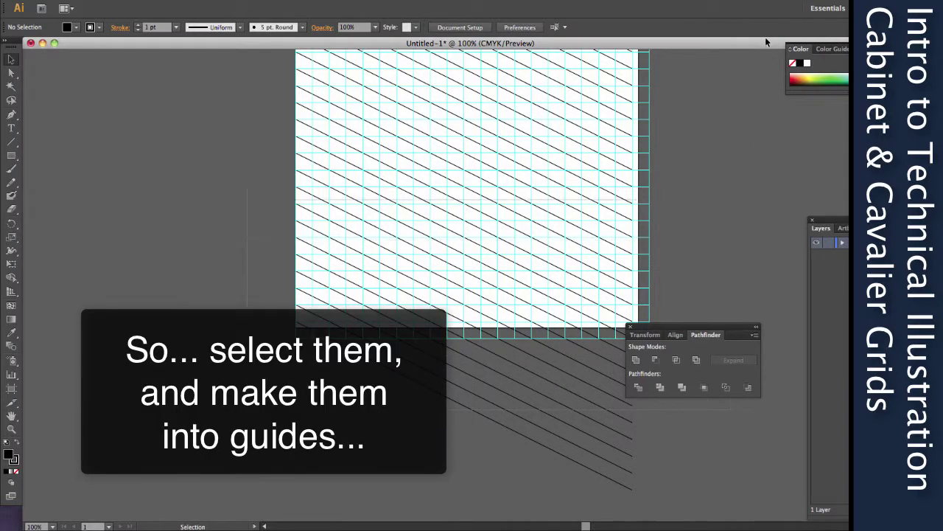
Convert all the diagonal lines into guides and dismiss the Pathfinder controls
scroll(765, 35, up, 5)
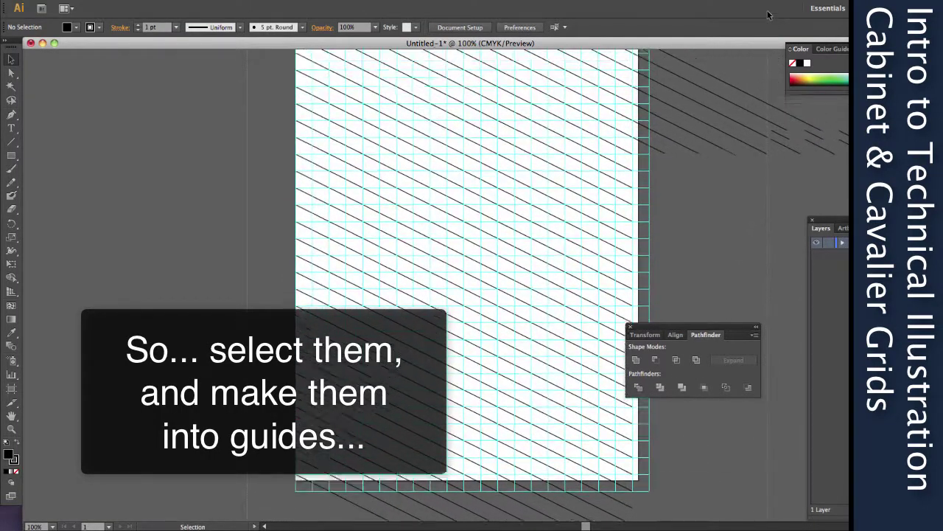
scroll(681, 111, up, 3)
drag(681, 110, 677, 133)
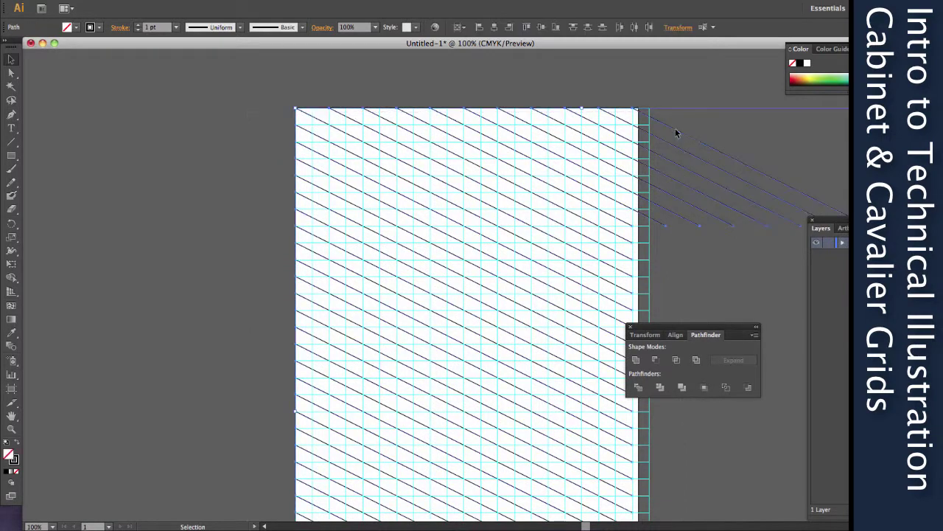
right_click(678, 126)
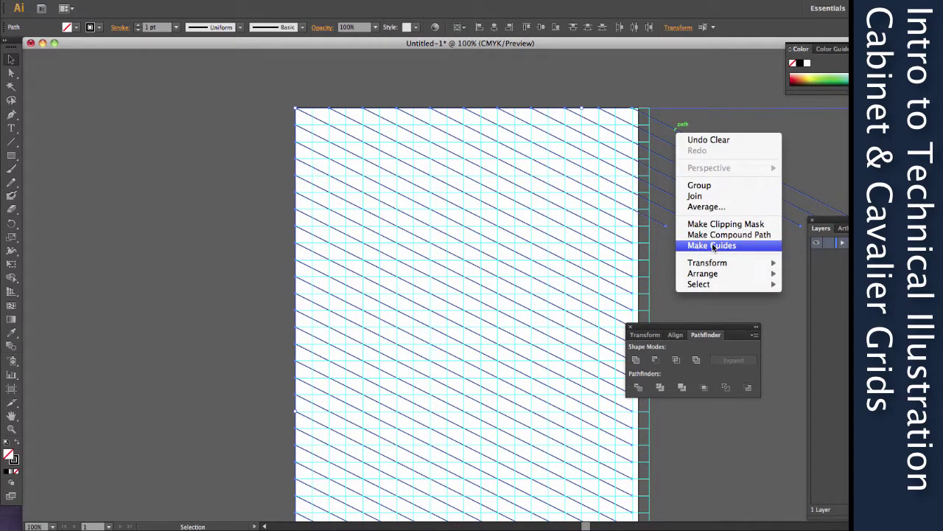
click(712, 246)
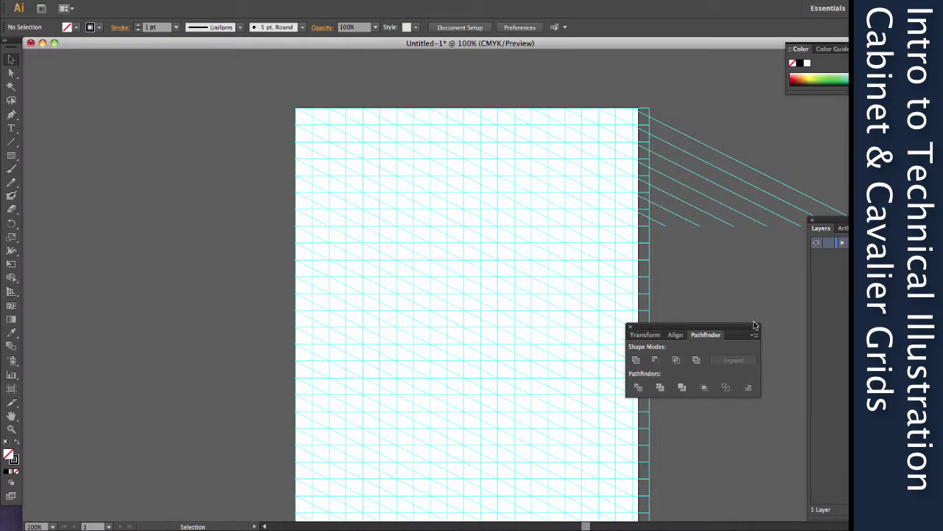
click(630, 327)
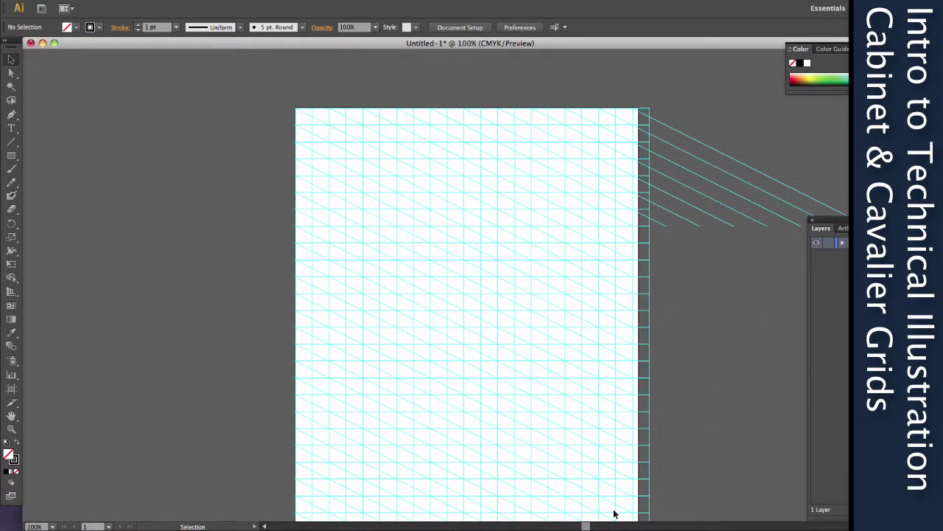
Draw the cube's front face as a 180 × 180 pt square from four line segments snapped to the square grid intersections
drag(585, 526, 579, 526)
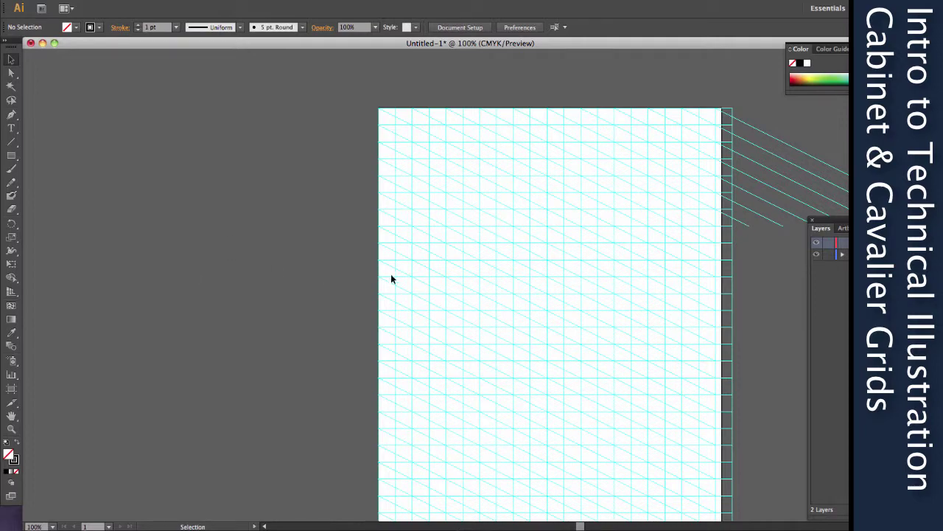
key(h)
scroll(535, 305, down, 3)
scroll(520, 287, right, 1)
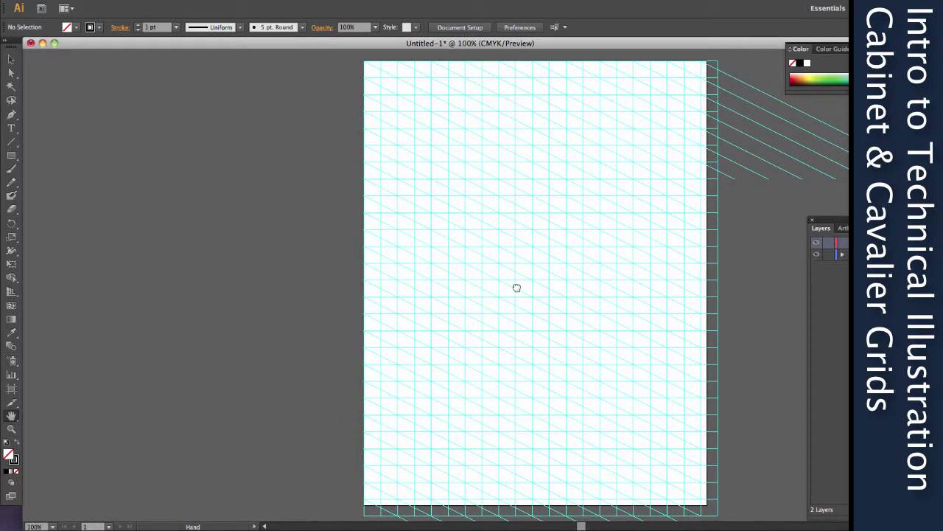
key(super+equal)
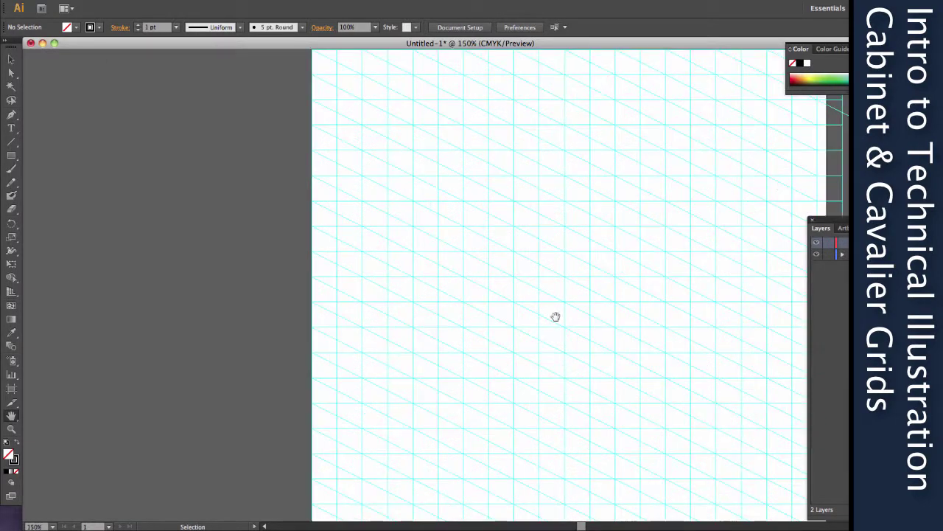
key(super+equal)
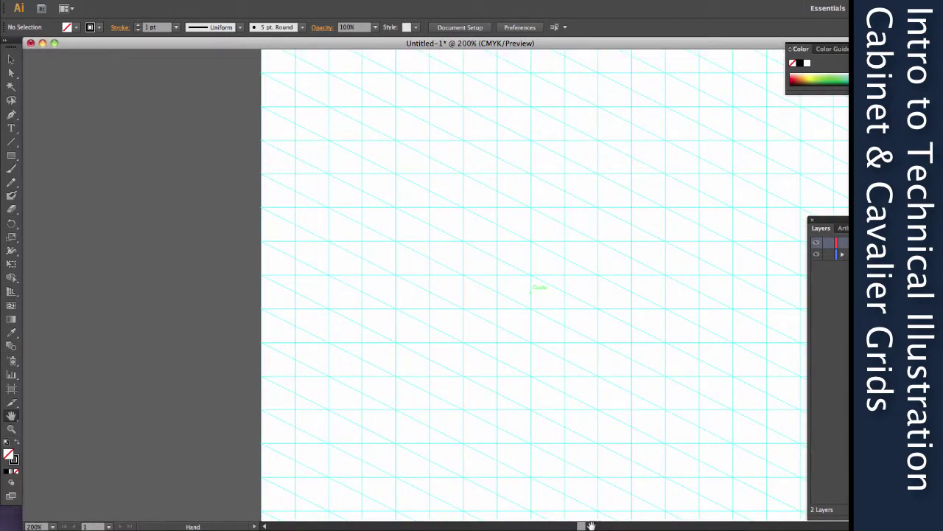
drag(591, 526, 588, 526)
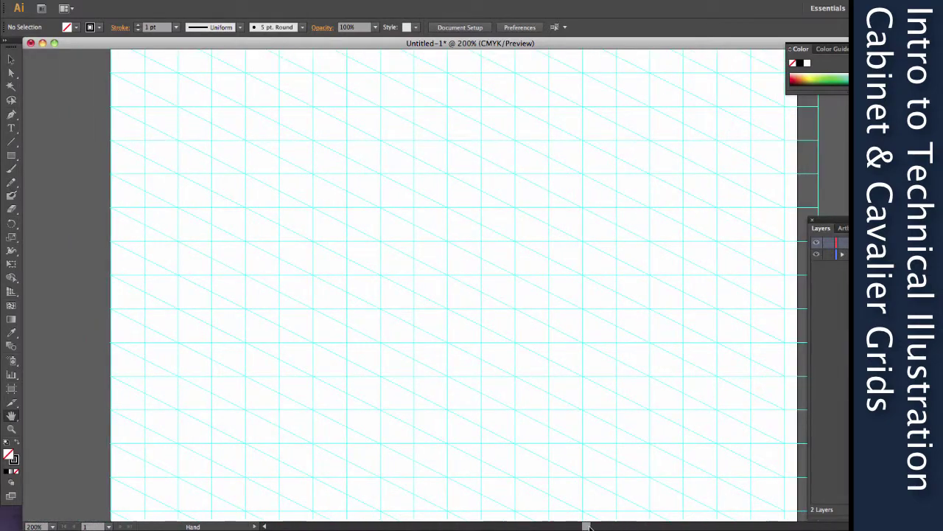
scroll(594, 509, right, 2)
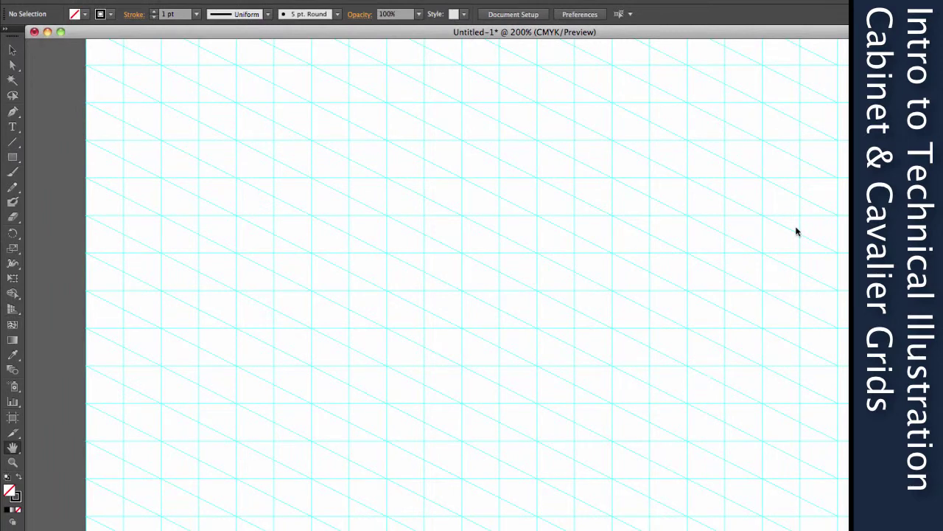
click(13, 141)
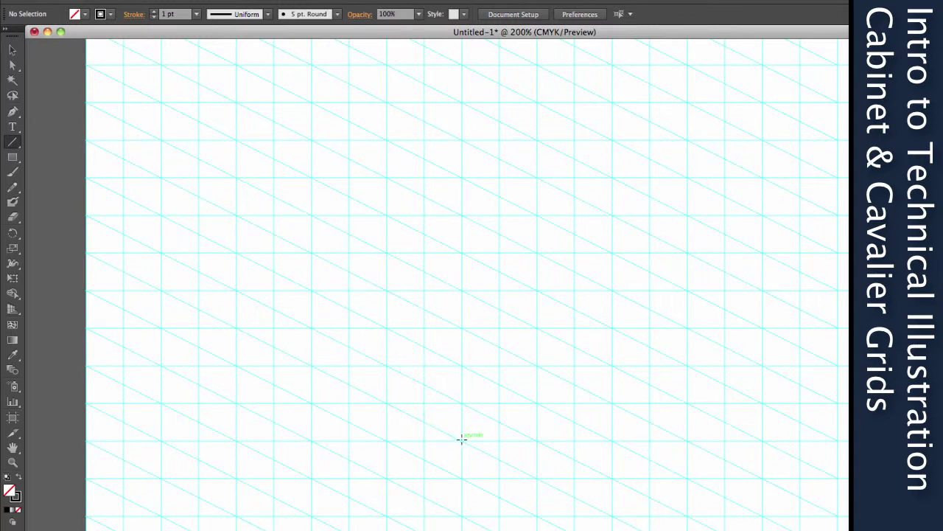
drag(461, 435, 460, 214)
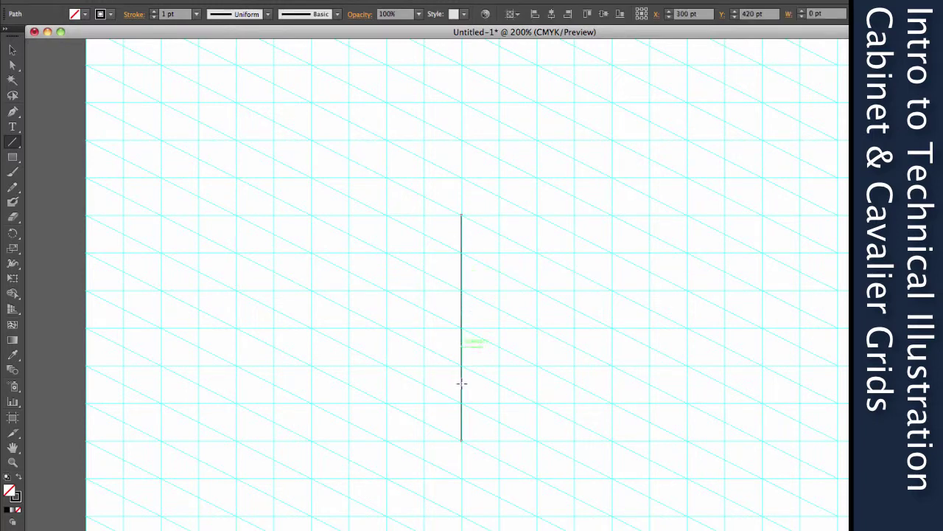
mouse_move(462, 440)
mouse_down()
mouse_move(685, 440)
mouse_move(687, 215)
mouse_up()
drag(687, 215, 461, 215)
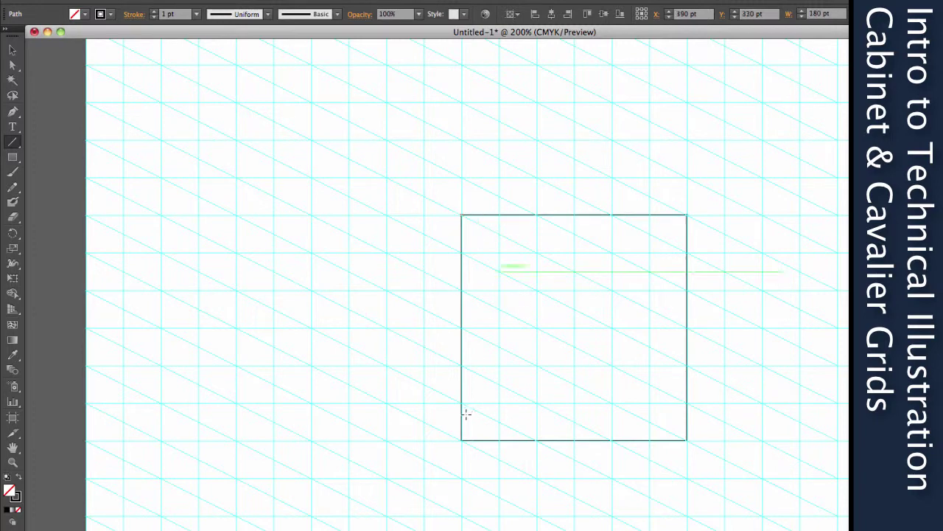
Draw the cube's receding edges 90 pt across along the diagonal guides, plus the 180 pt back edges, including the hidden bottom one
drag(357, 394, 461, 215)
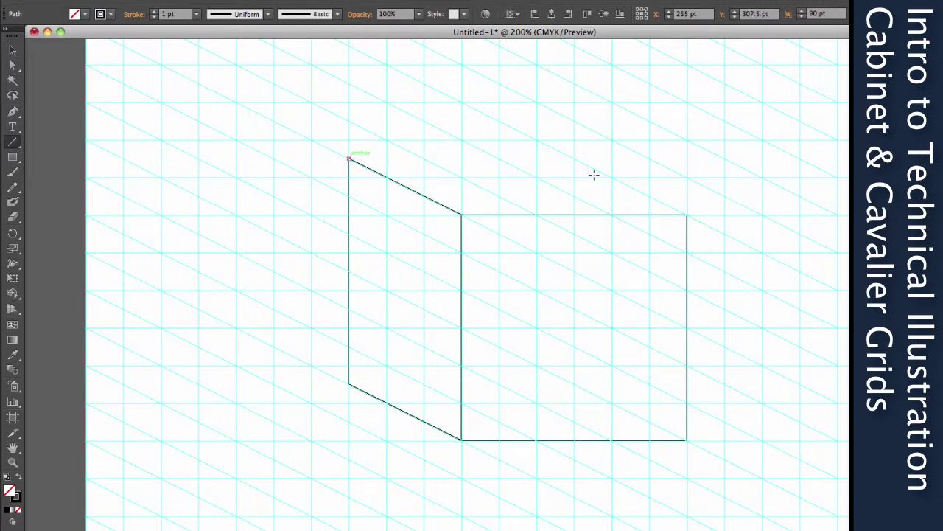
drag(349, 158, 687, 214)
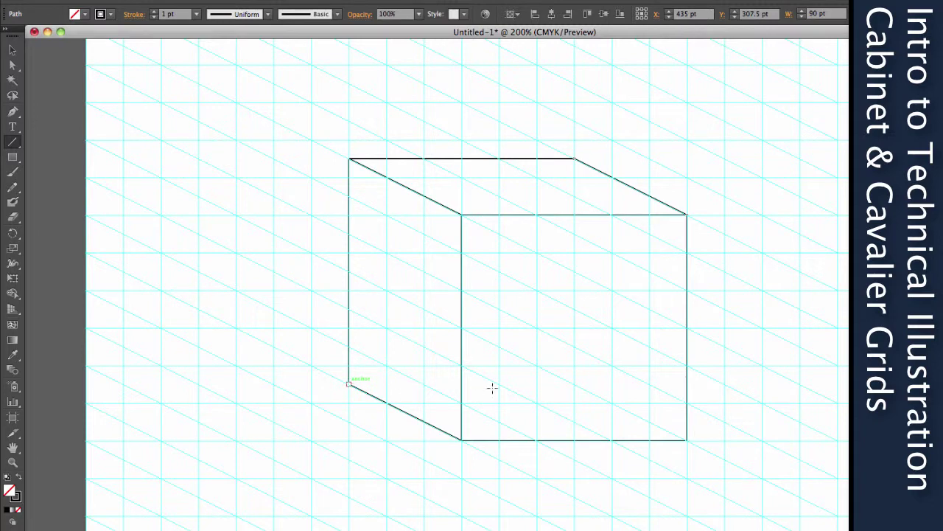
drag(349, 383, 575, 384)
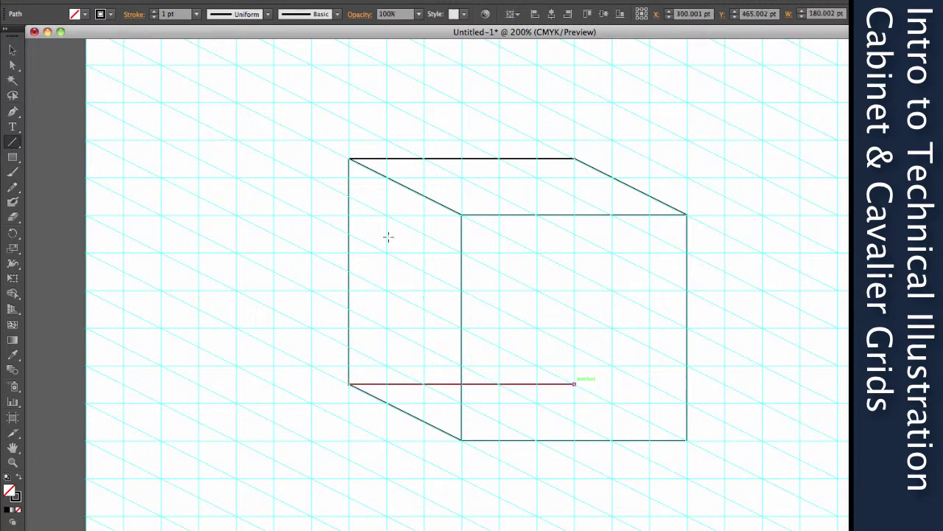
Open the Borders_Dashed brush library and place it clear of the cube
click(267, 14)
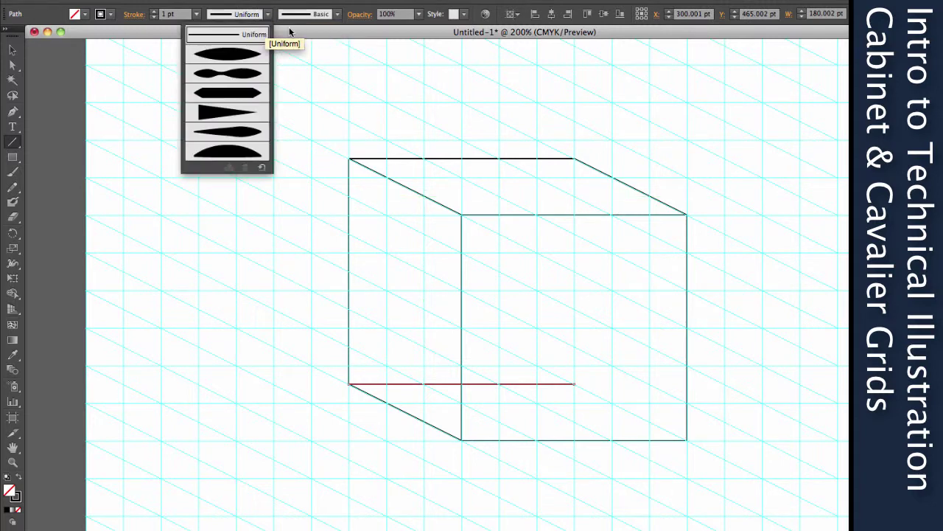
click(338, 15)
click(337, 14)
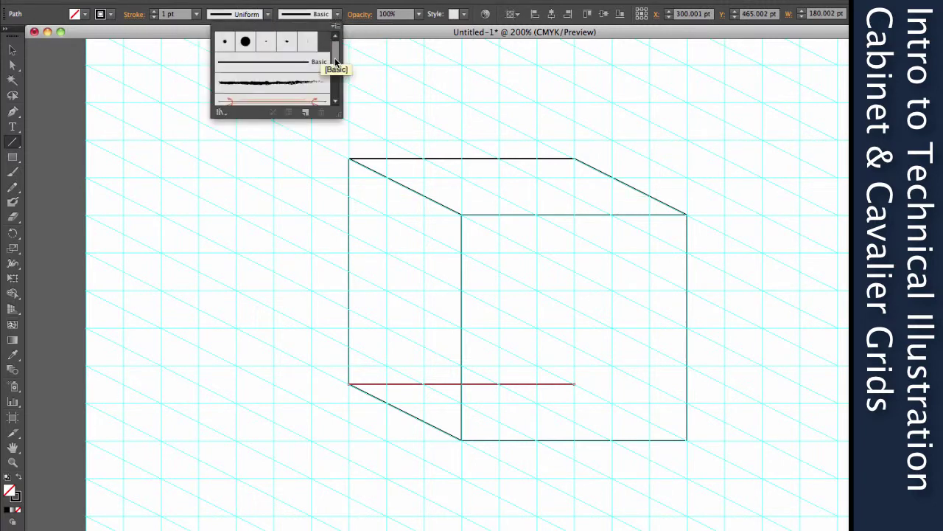
scroll(335, 95, down, 5)
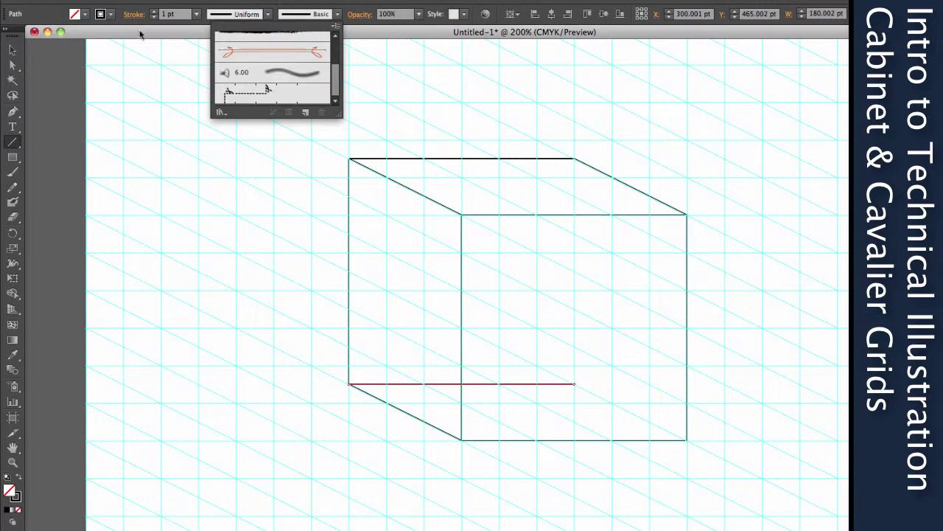
click(336, 15)
click(336, 15)
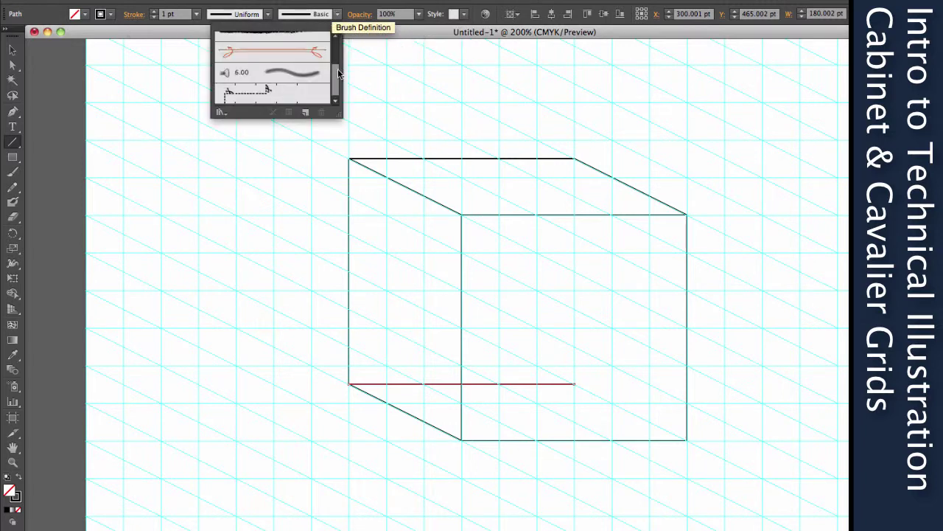
scroll(337, 77, up, 5)
click(337, 30)
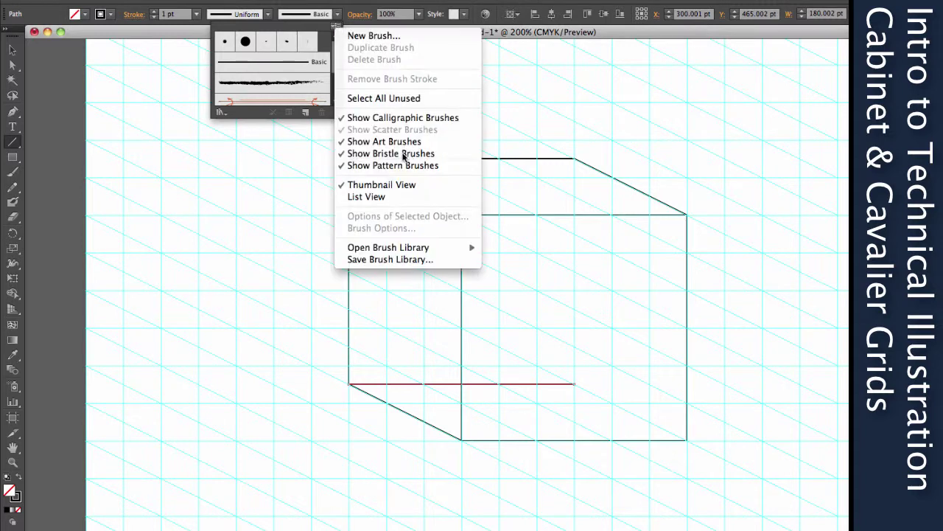
mouse_move(401, 247)
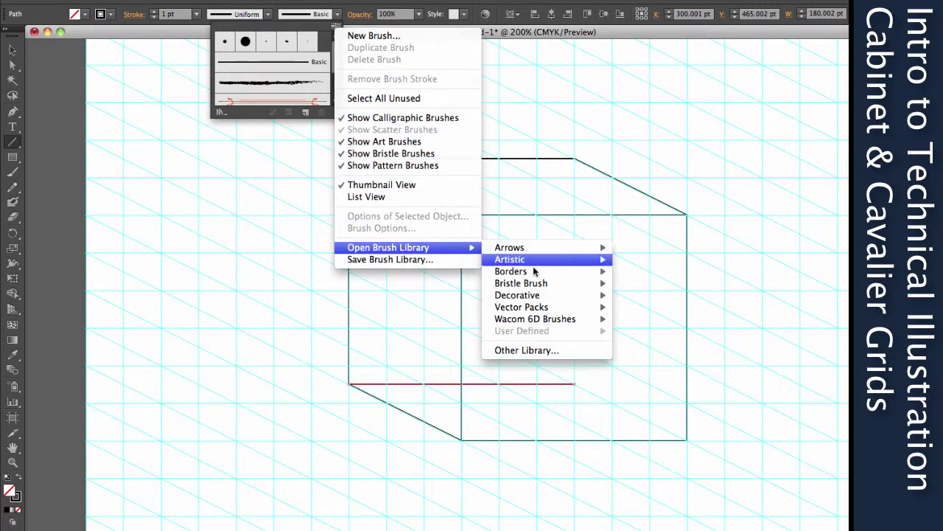
mouse_move(543, 277)
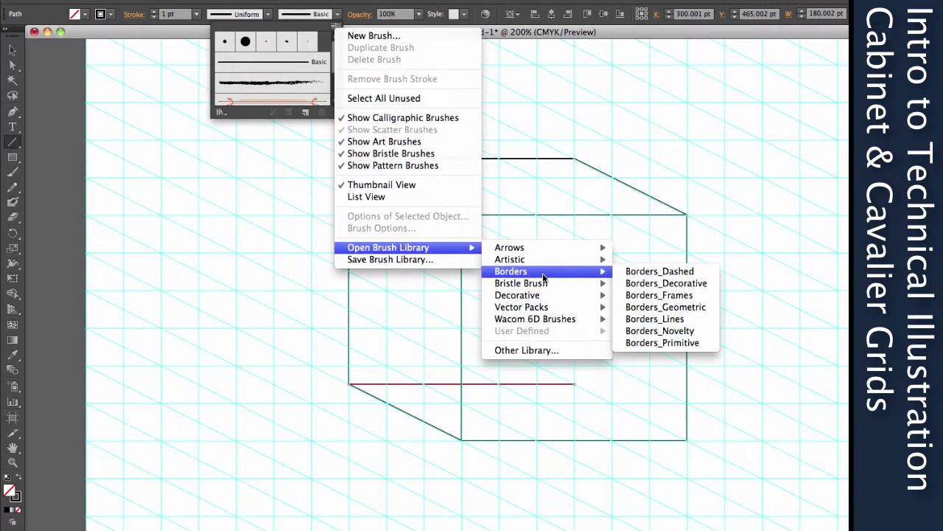
click(658, 272)
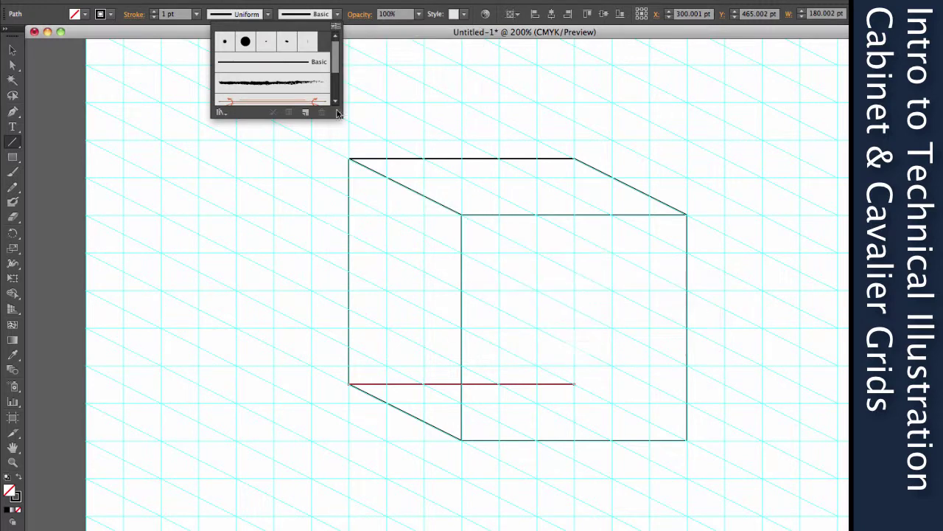
click(753, 239)
mouse_move(546, 254)
mouse_down()
mouse_move(780, 254)
mouse_move(833, 289)
mouse_up()
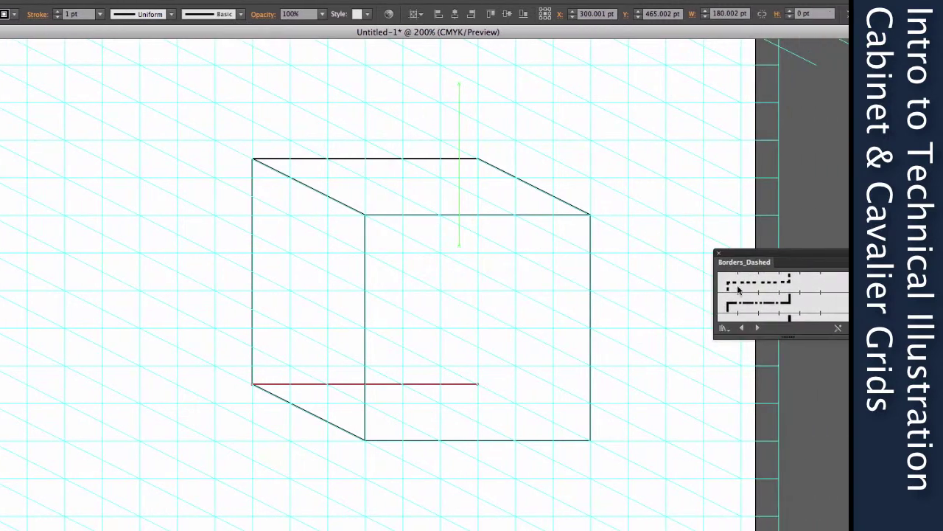
Apply the first dashed border brush to the hidden bottom back edge and draw the other two hidden edges with it
click(738, 290)
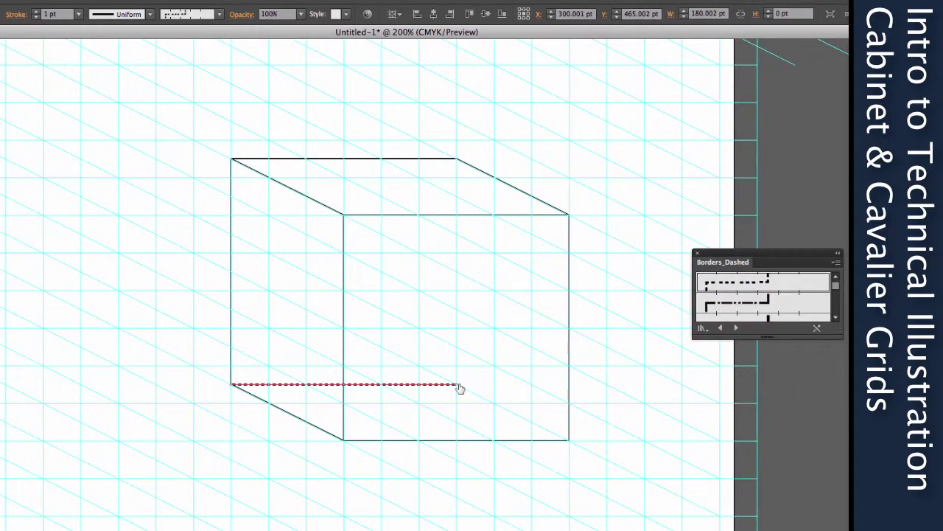
drag(457, 384, 569, 440)
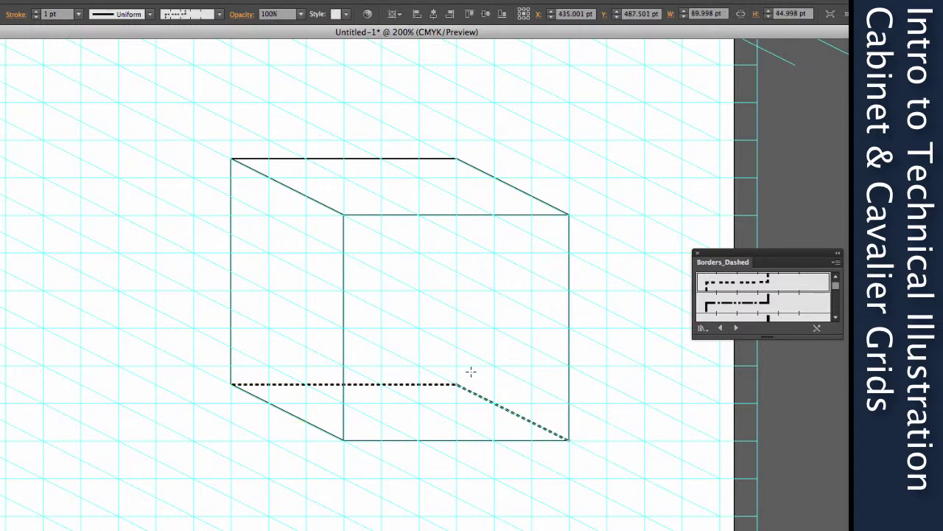
drag(455, 383, 456, 157)
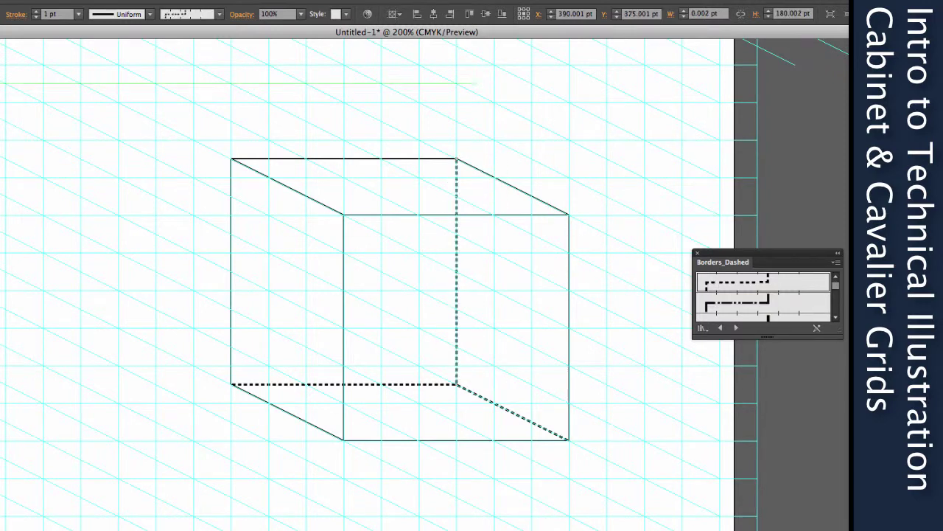
Set the stroke weight of the cube's three dashed hidden edges to 0.75 pt
key(v)
click(173, 293)
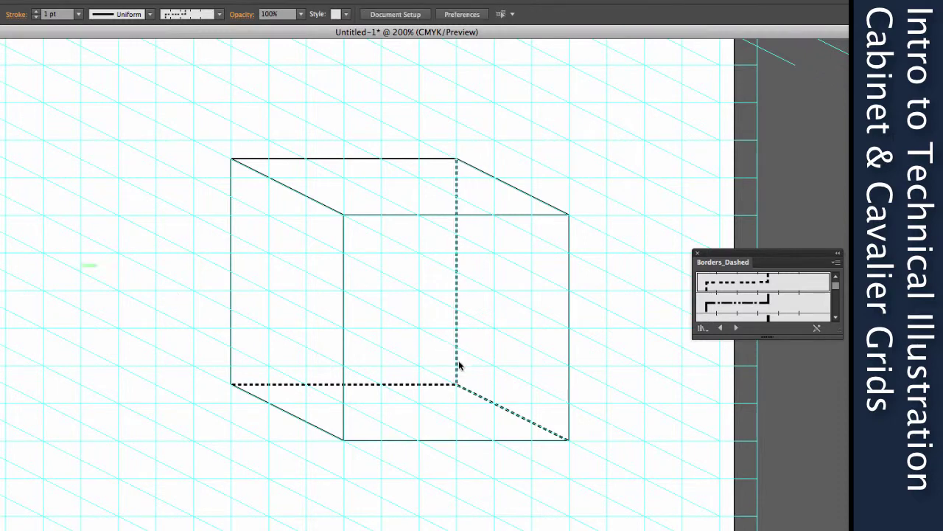
drag(511, 322, 432, 390)
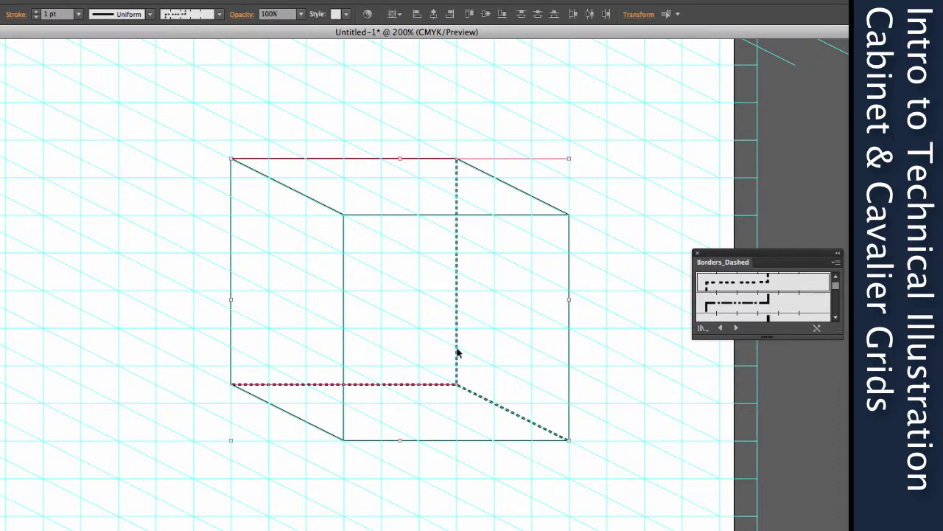
click(435, 391)
click(458, 356)
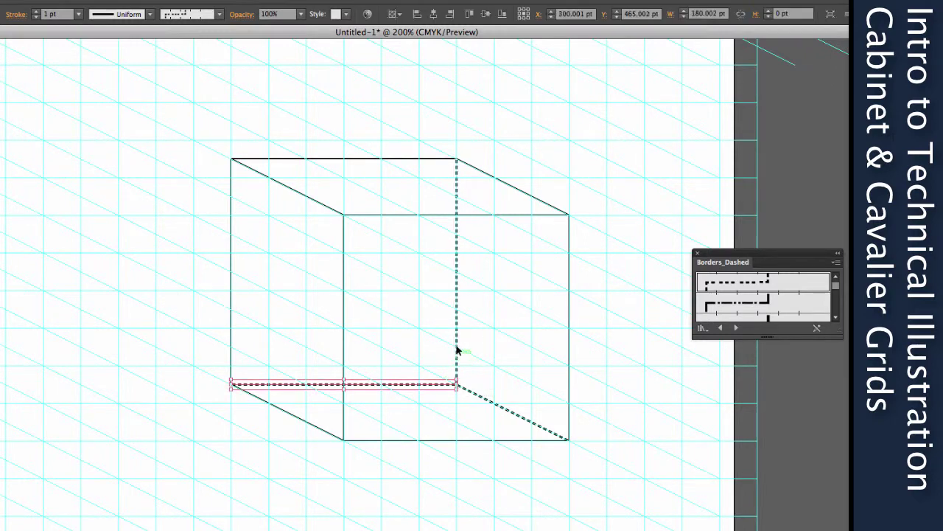
shift+click(457, 352)
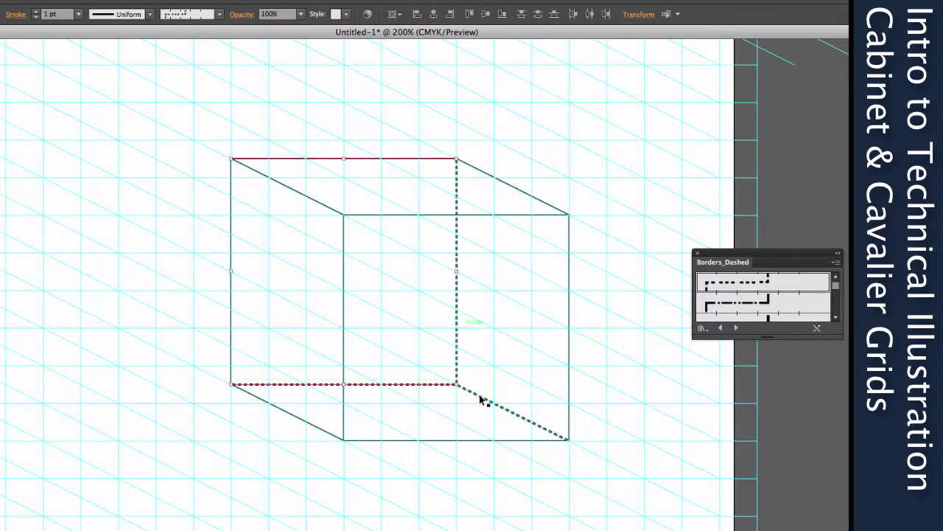
click(454, 374)
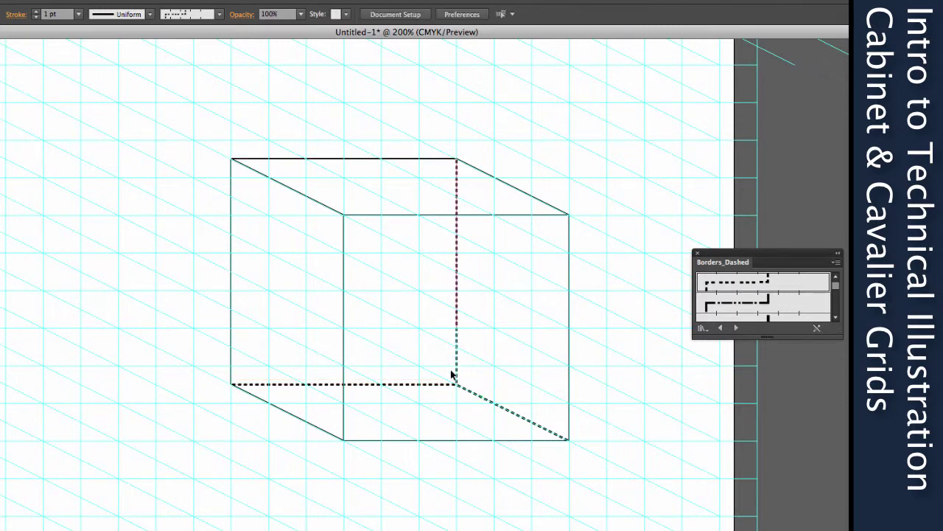
click(456, 375)
click(471, 397)
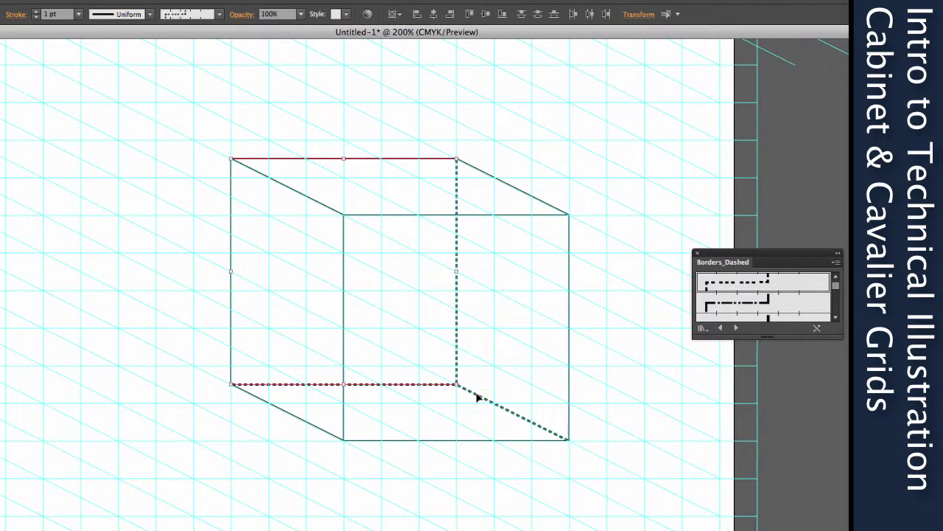
shift+click(477, 398)
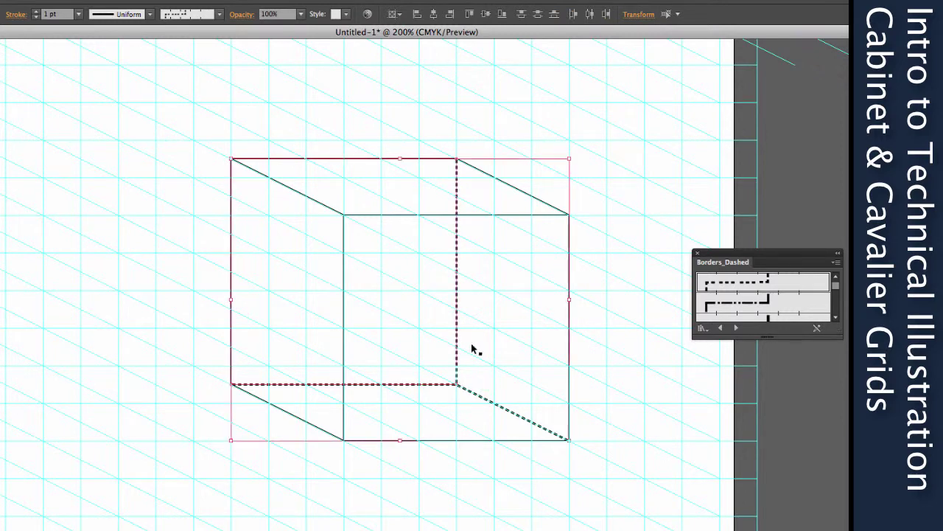
click(36, 16)
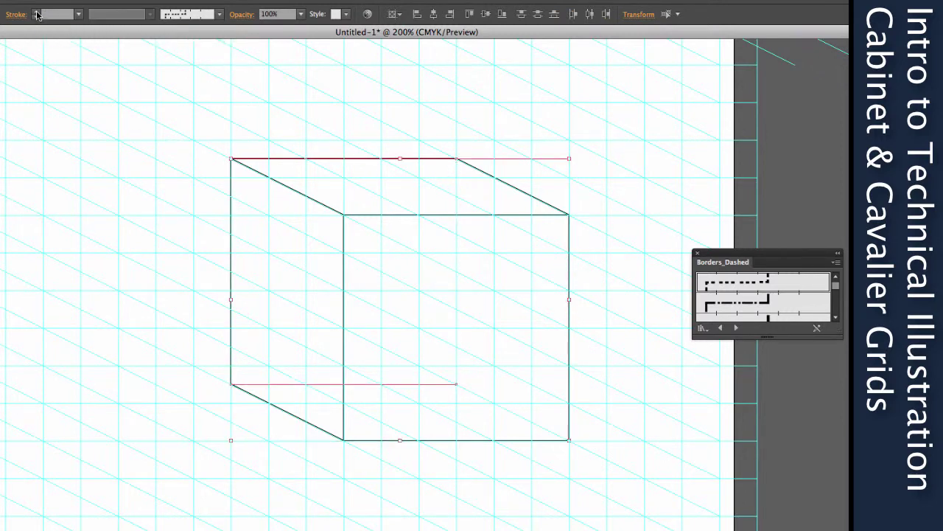
click(36, 11)
click(79, 14)
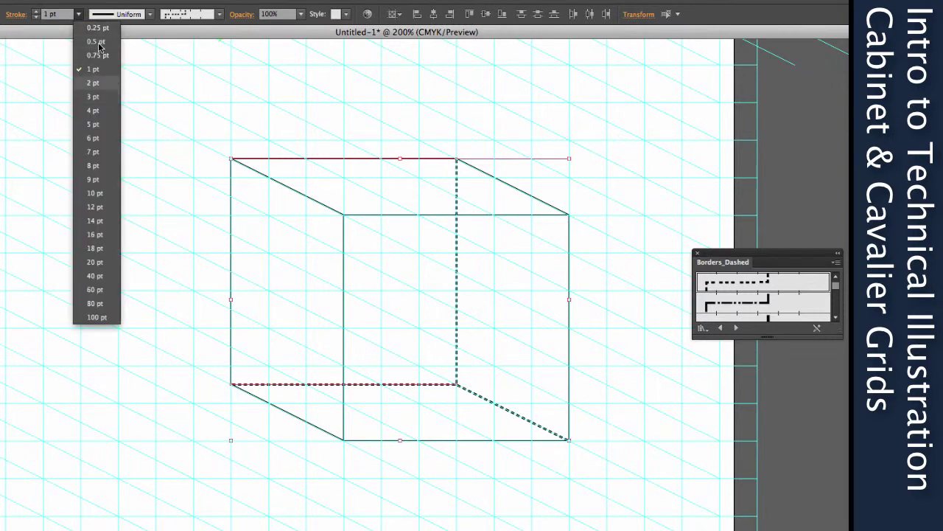
click(98, 42)
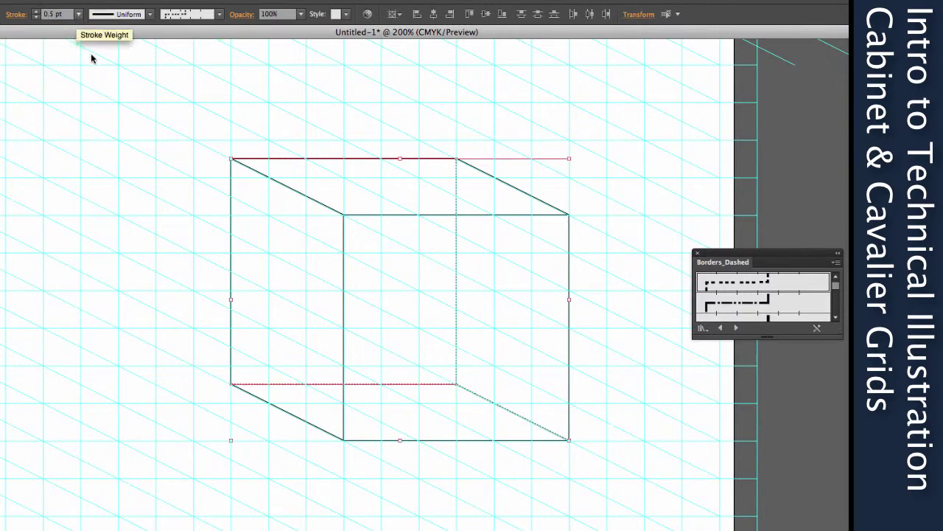
click(78, 14)
click(96, 56)
click(75, 160)
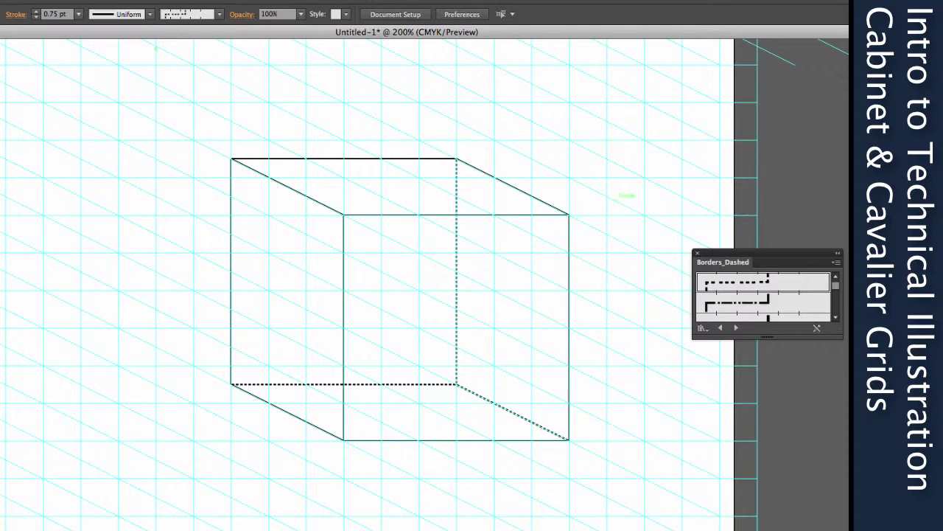
Hide Layer 1, which holds the grid guides
key(F7)
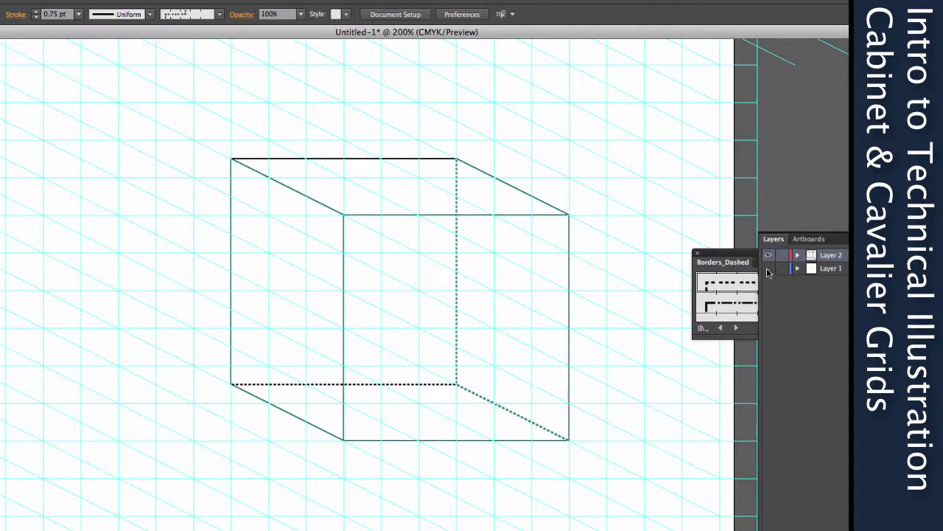
click(768, 270)
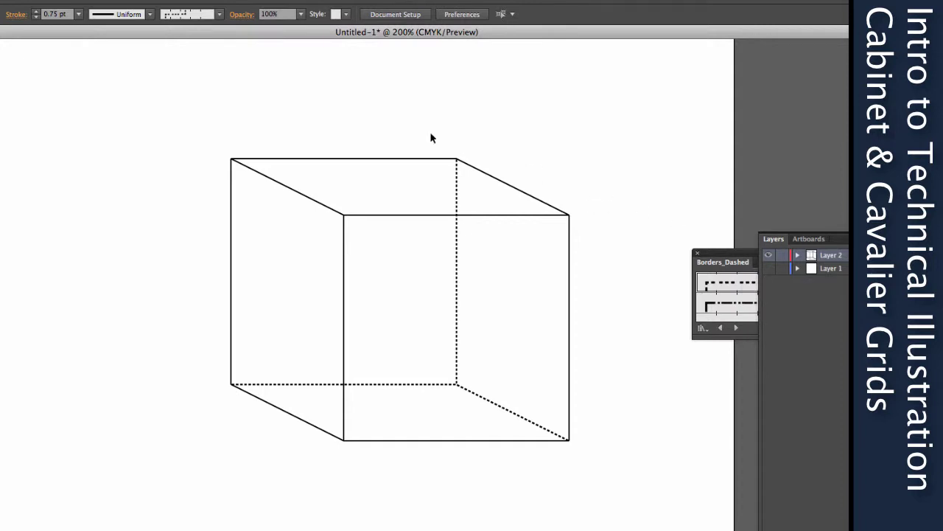
Start exporting the cube drawing and show the available export formats
click(86, 5)
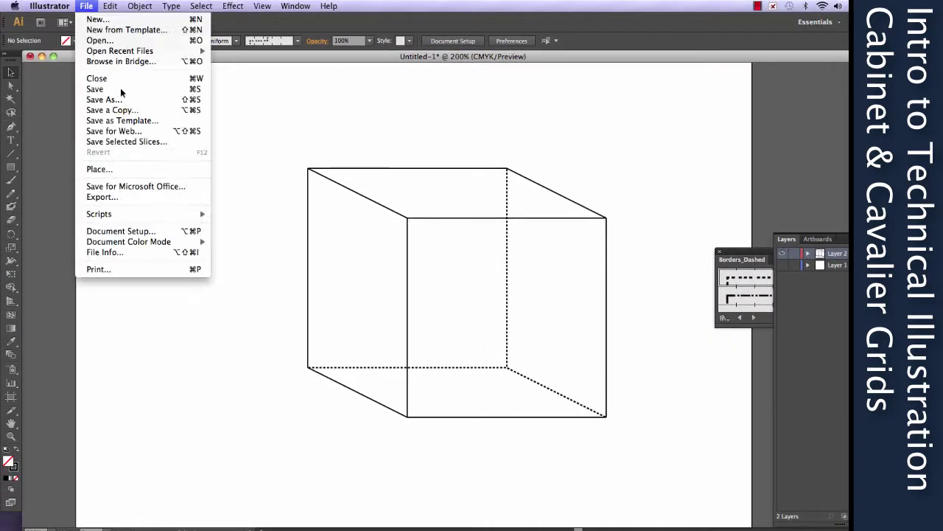
click(145, 197)
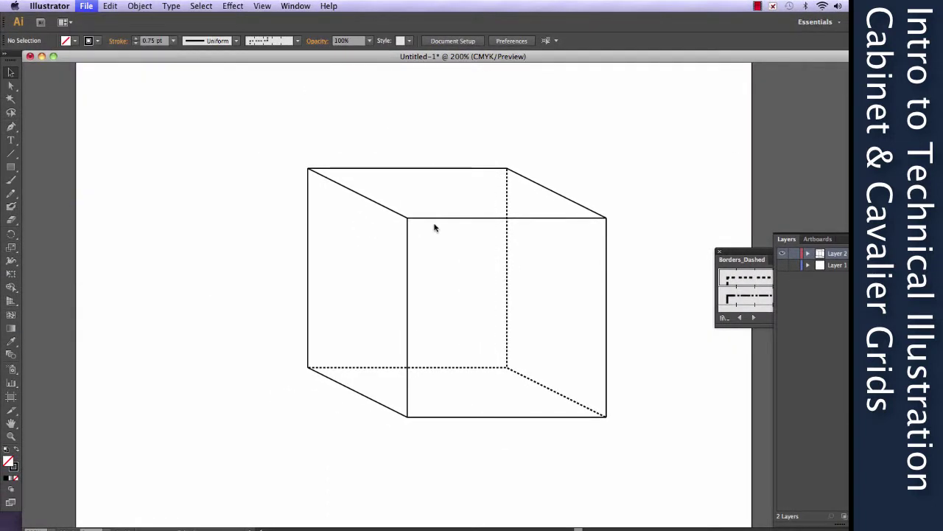
click(425, 187)
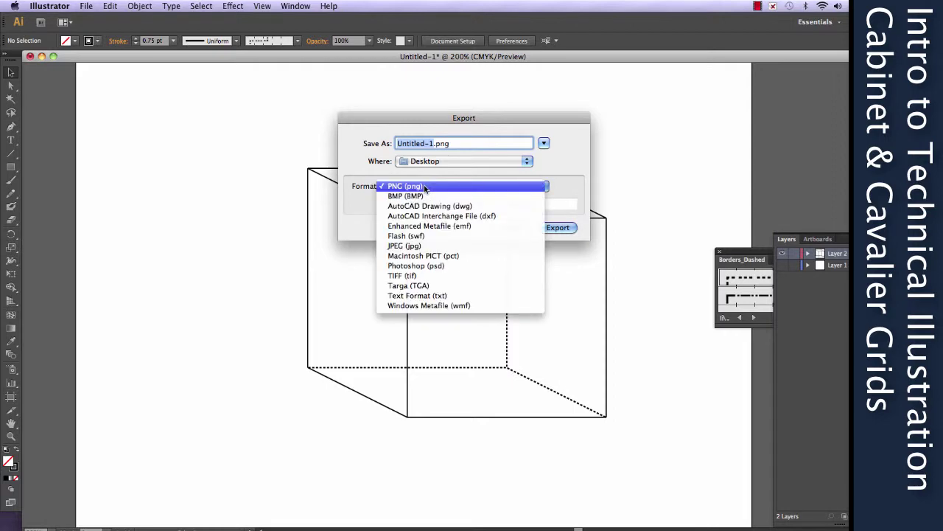